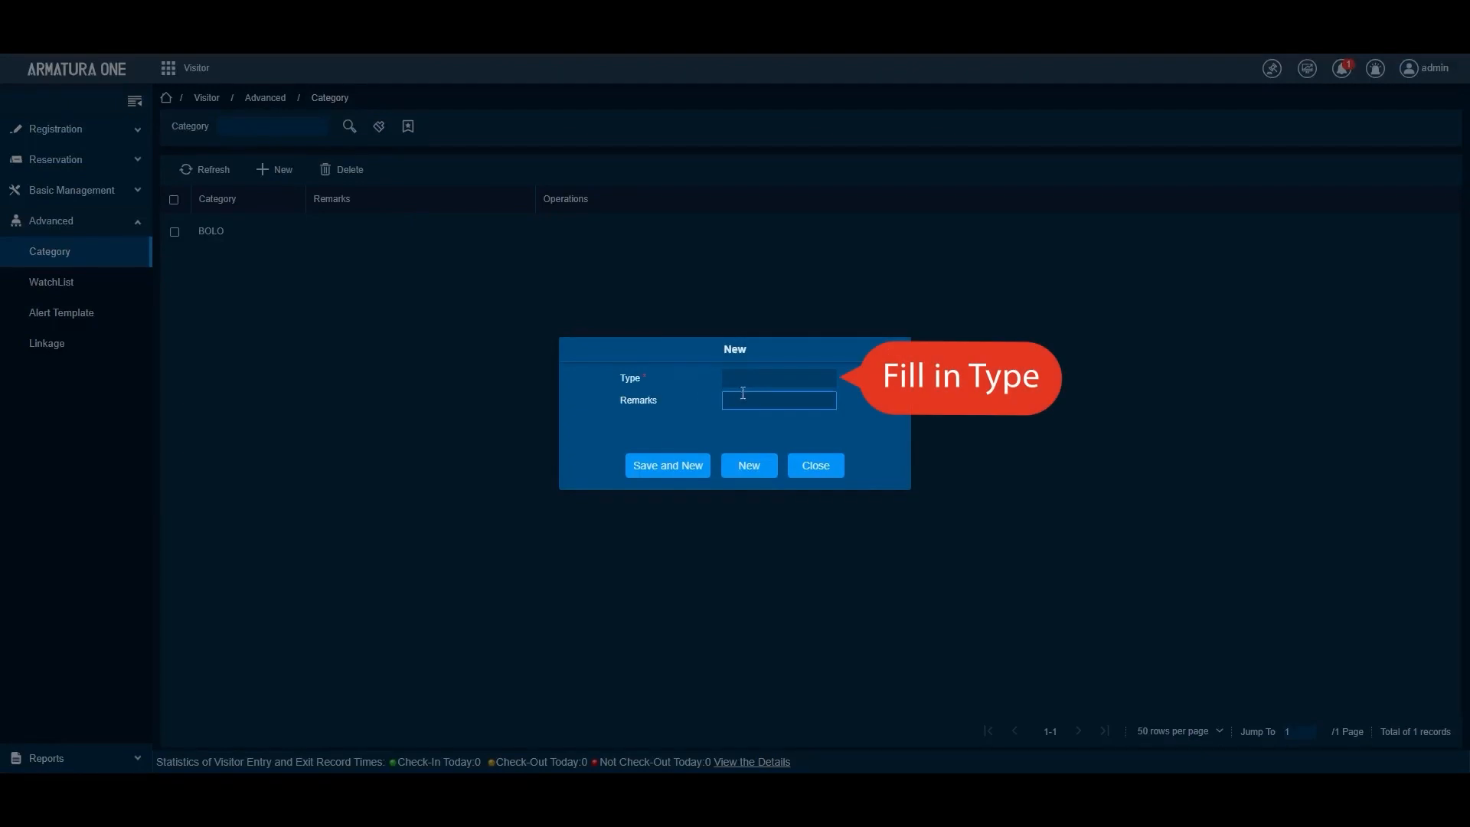
# Create a visitor category with the type Level1
pyautogui.click(748, 381)
pyautogui.write('Level1')
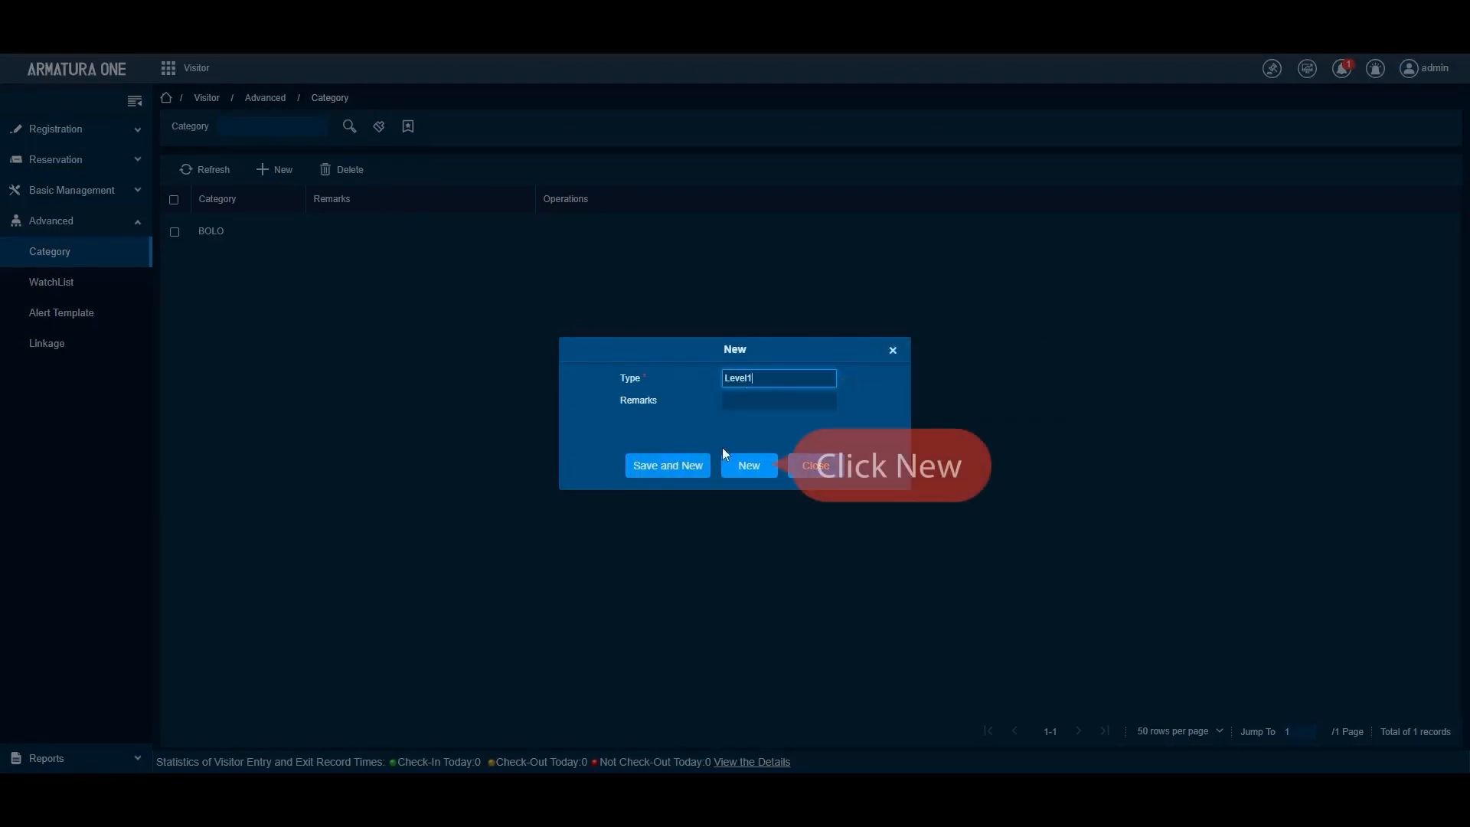
pyautogui.click(763, 468)
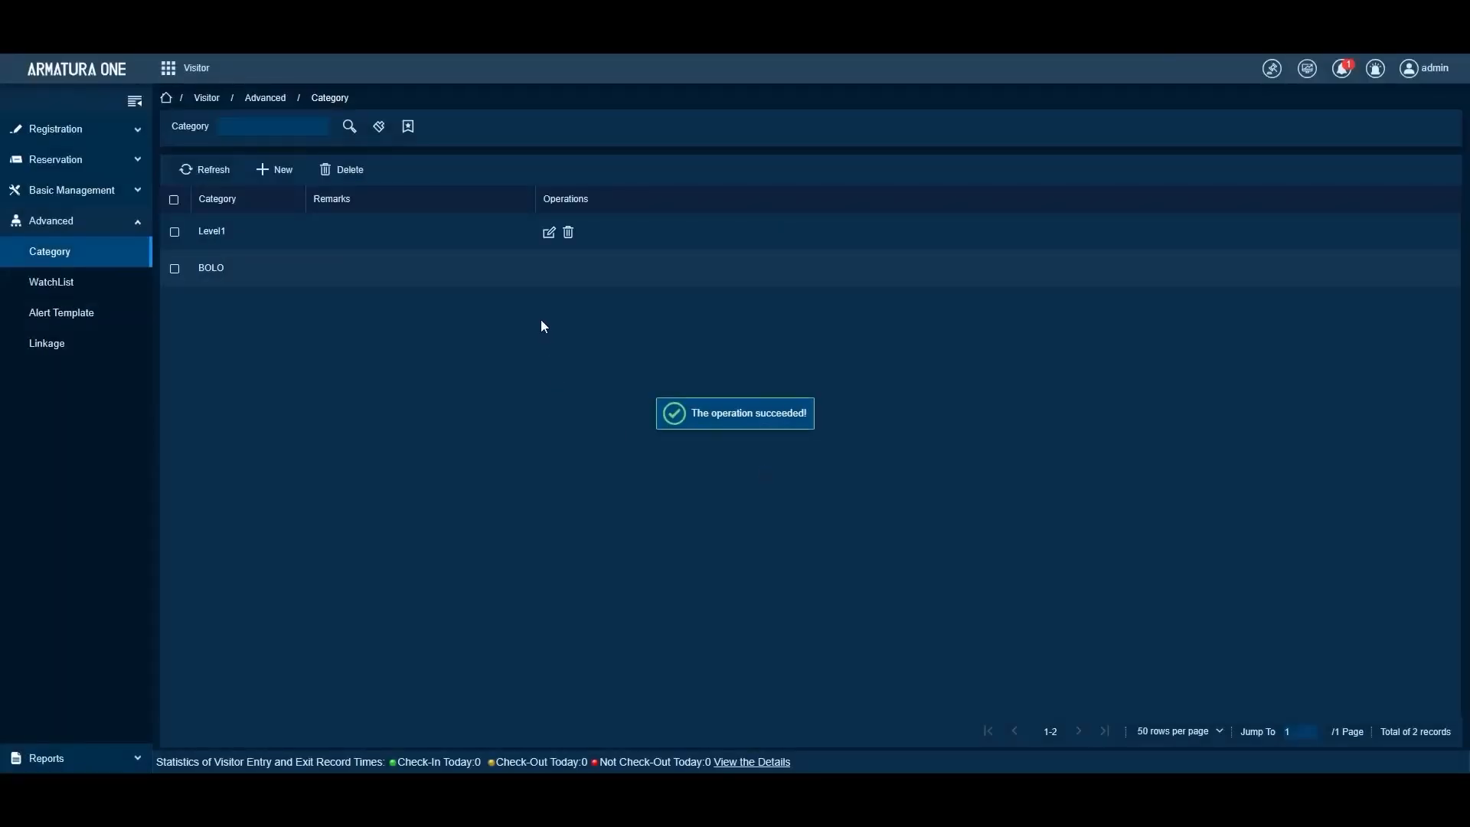
pyautogui.click(316, 232)
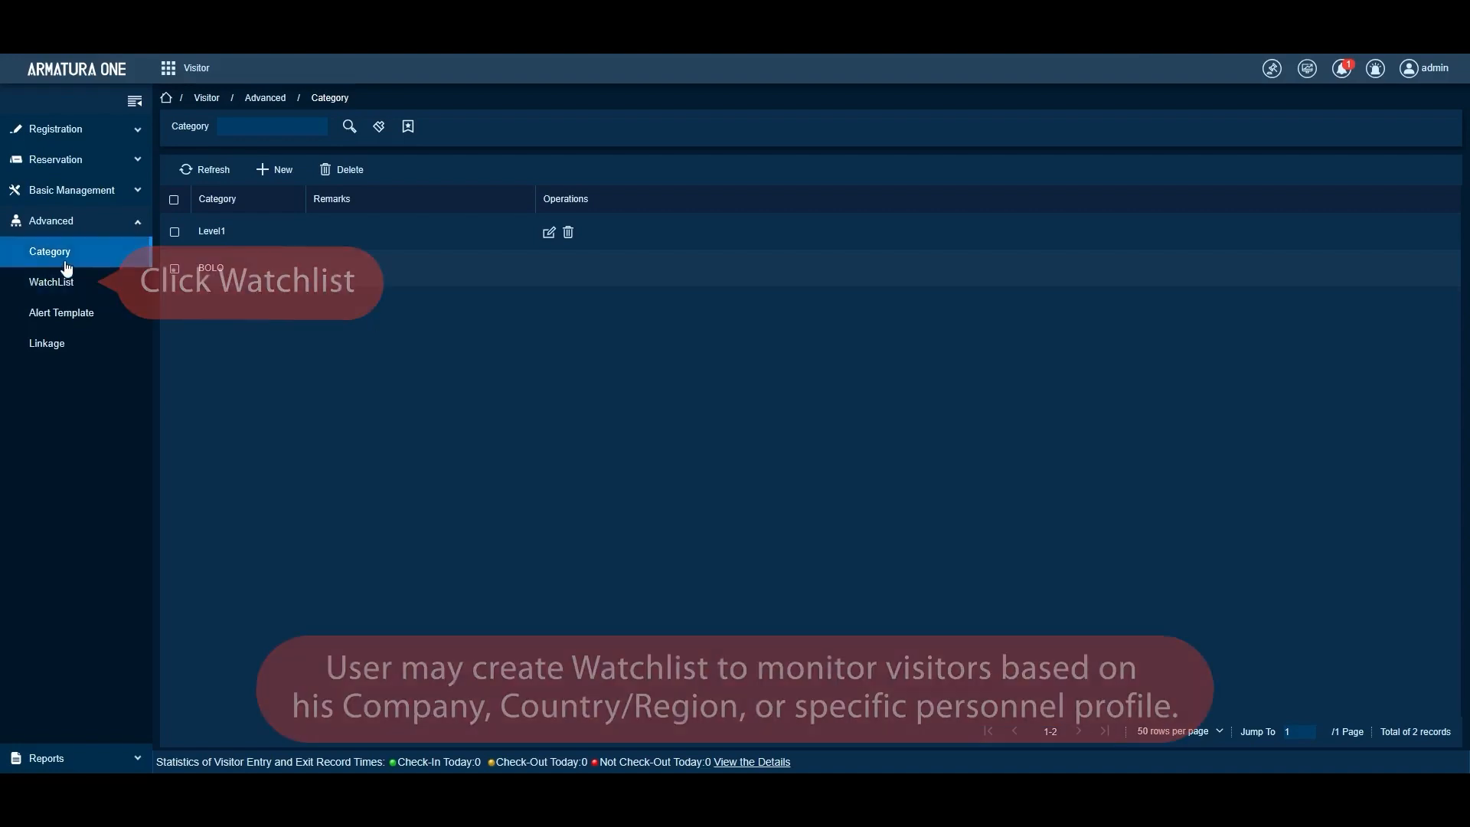
# Start a new Personnel-type watchlist entry and fill it from the third-last existing visitor record
pyautogui.click(73, 283)
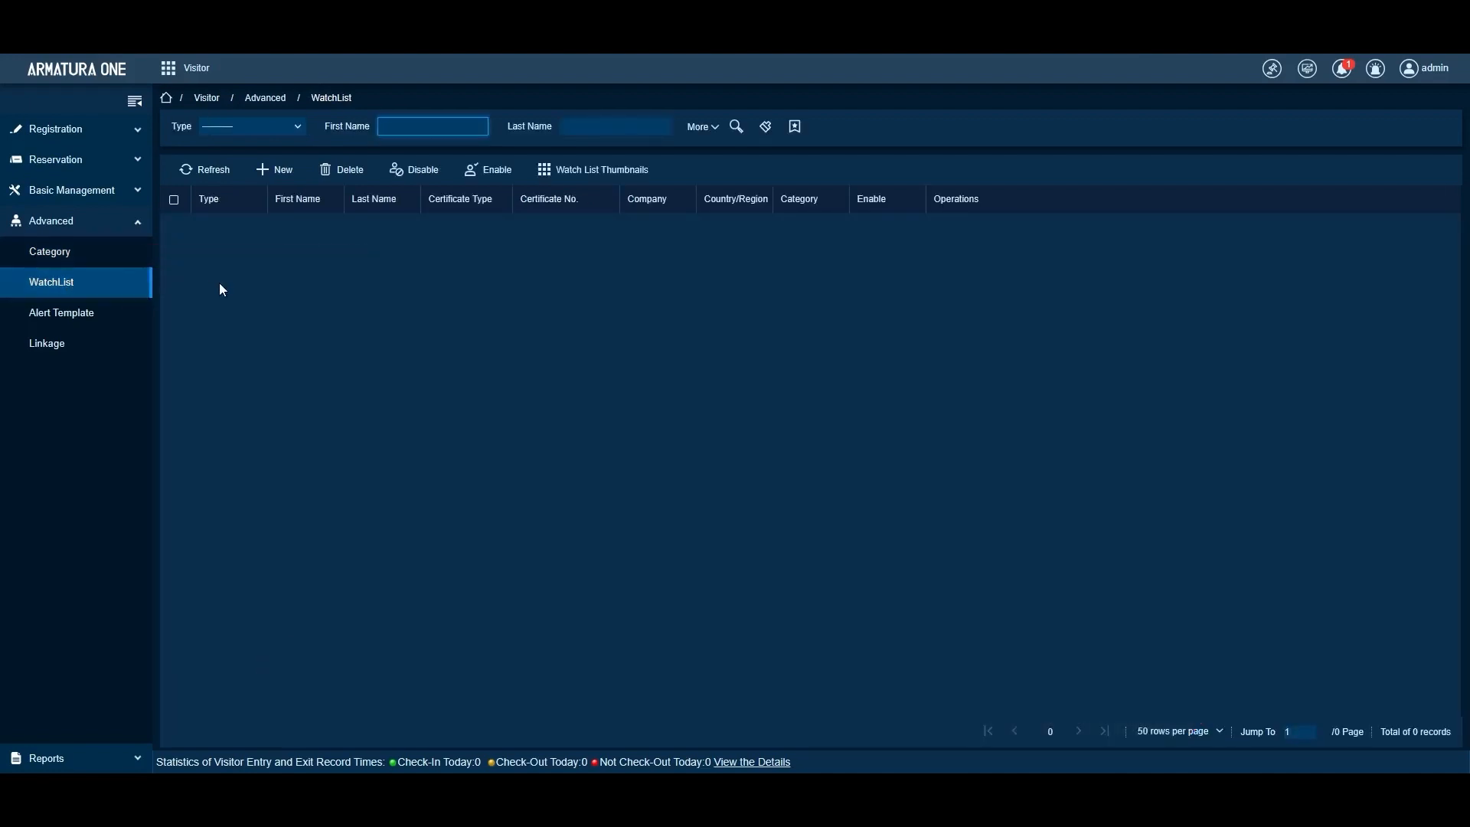
pyautogui.click(270, 179)
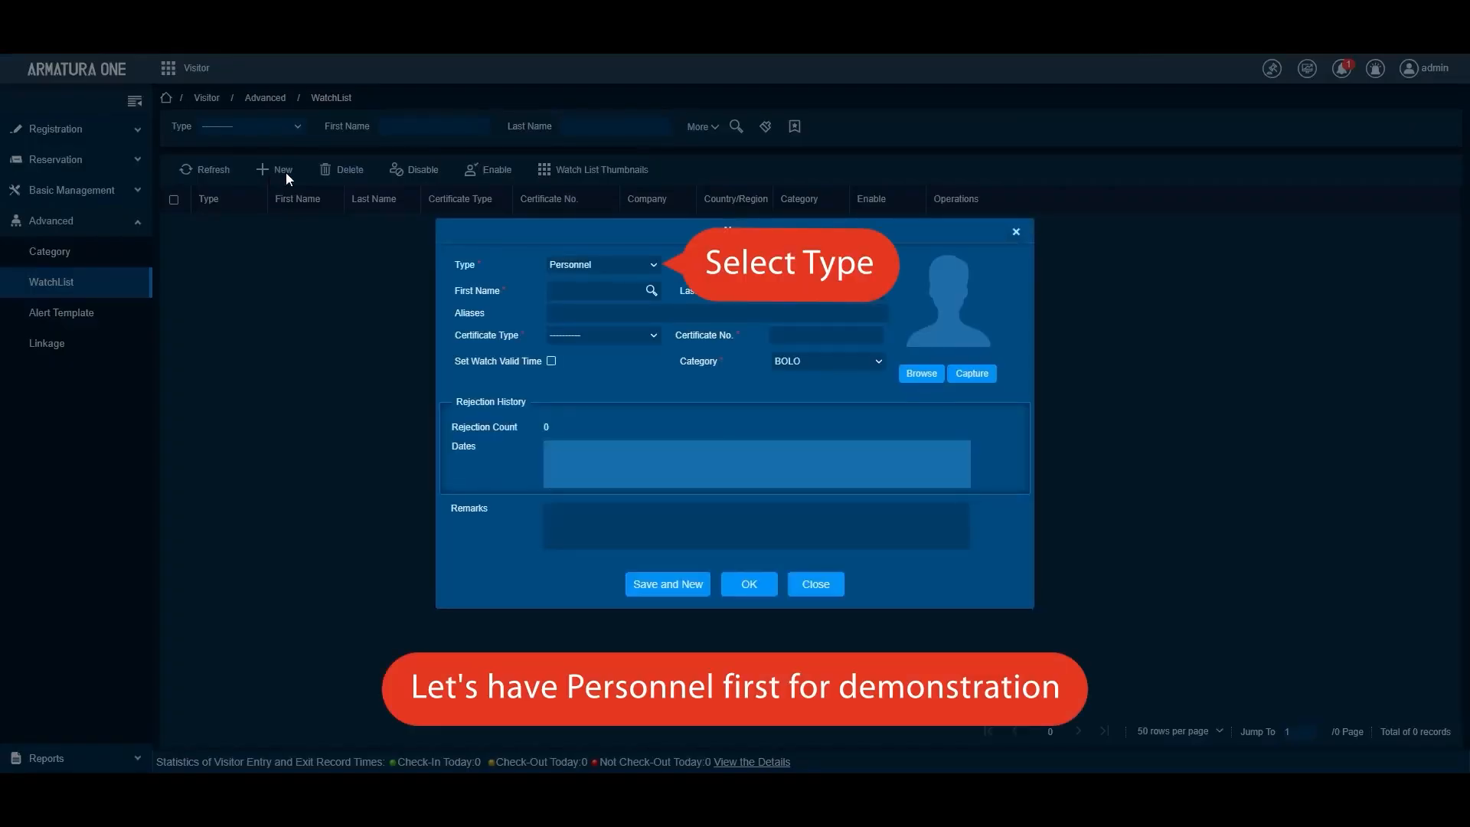
pyautogui.click(560, 262)
pyautogui.click(628, 291)
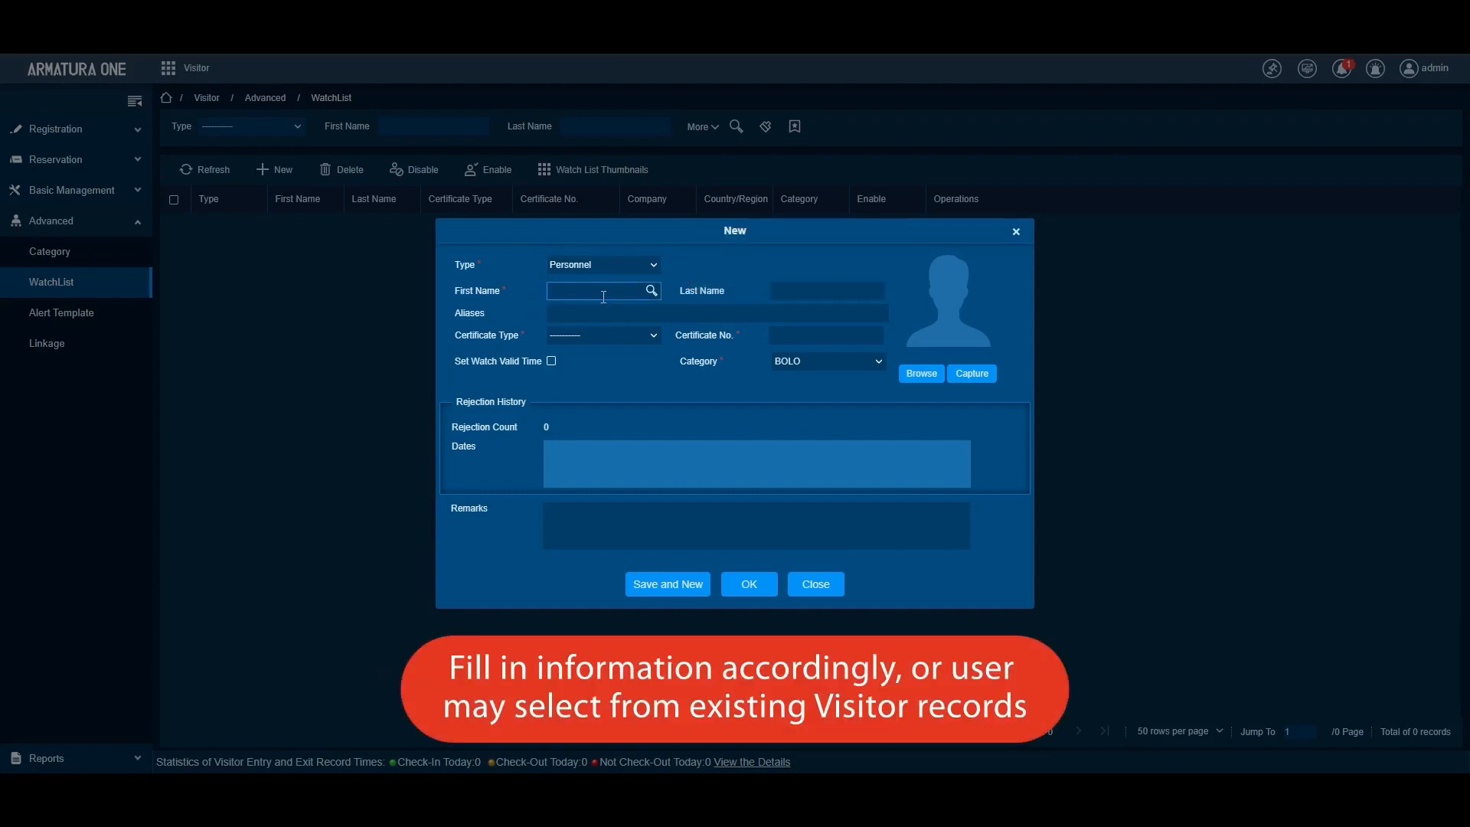
pyautogui.click(650, 291)
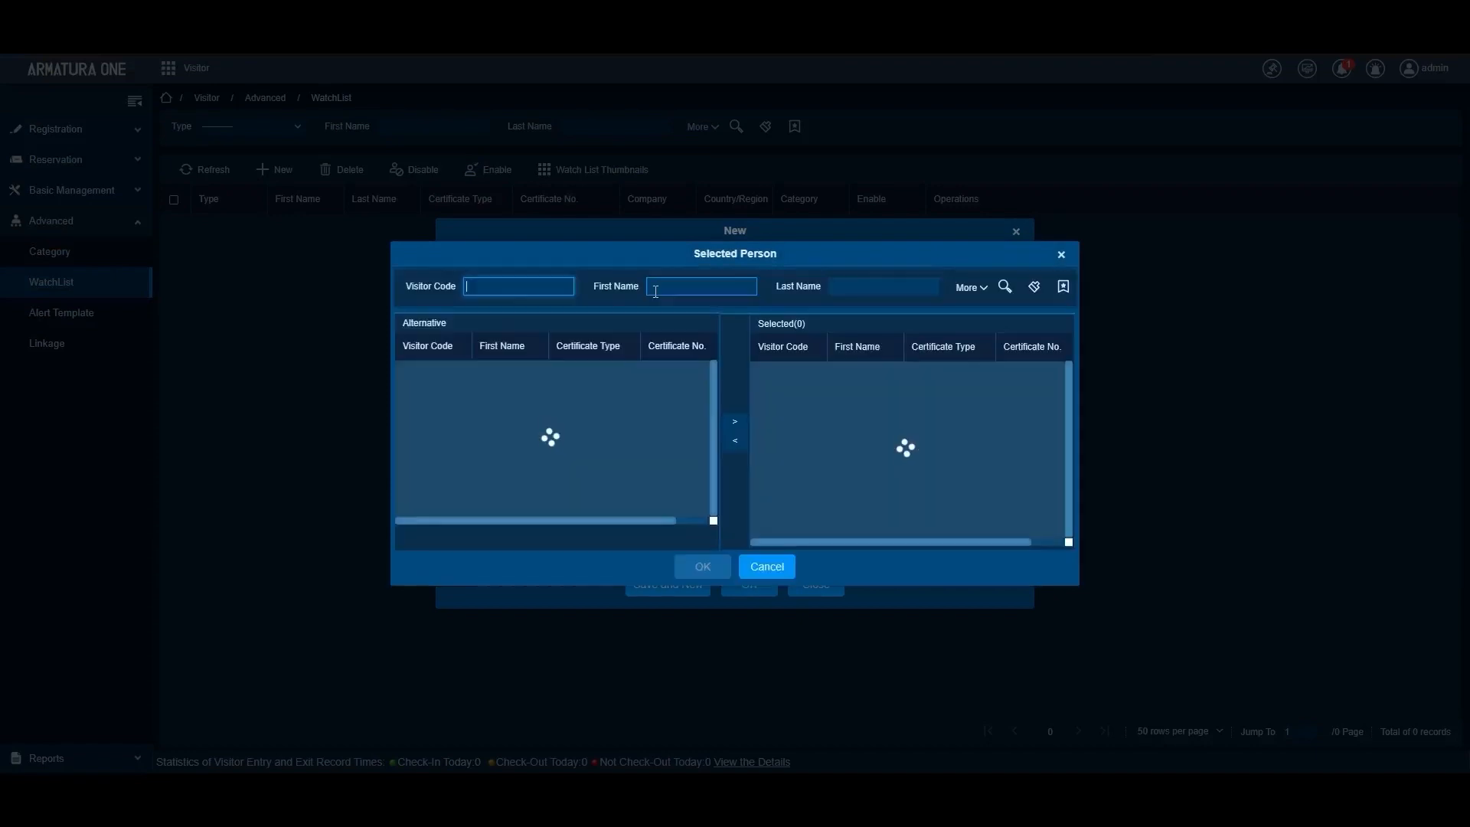
pyautogui.scroll(-10, 594, 369)
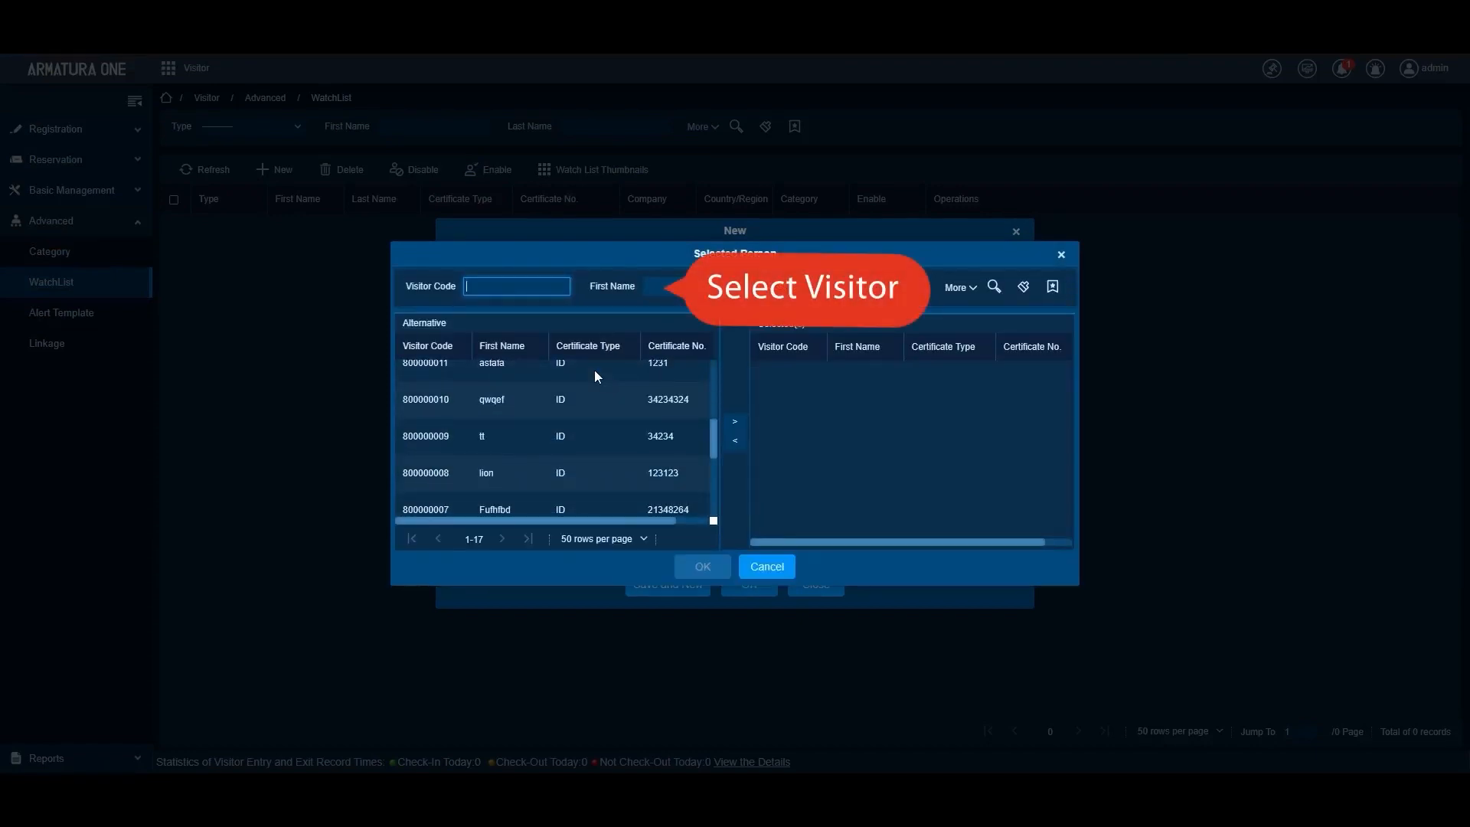
pyautogui.click(673, 420)
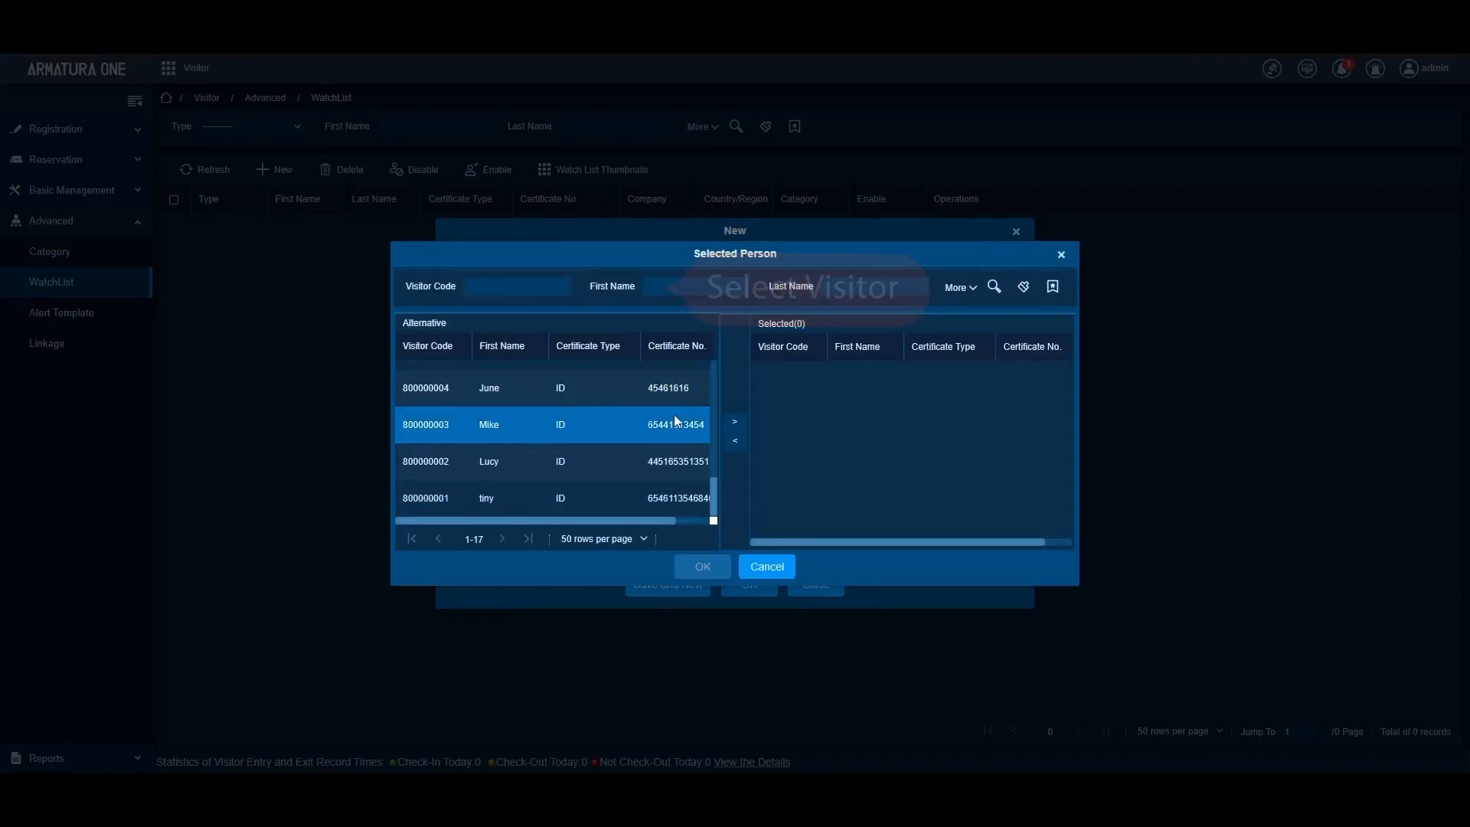
pyautogui.click(734, 425)
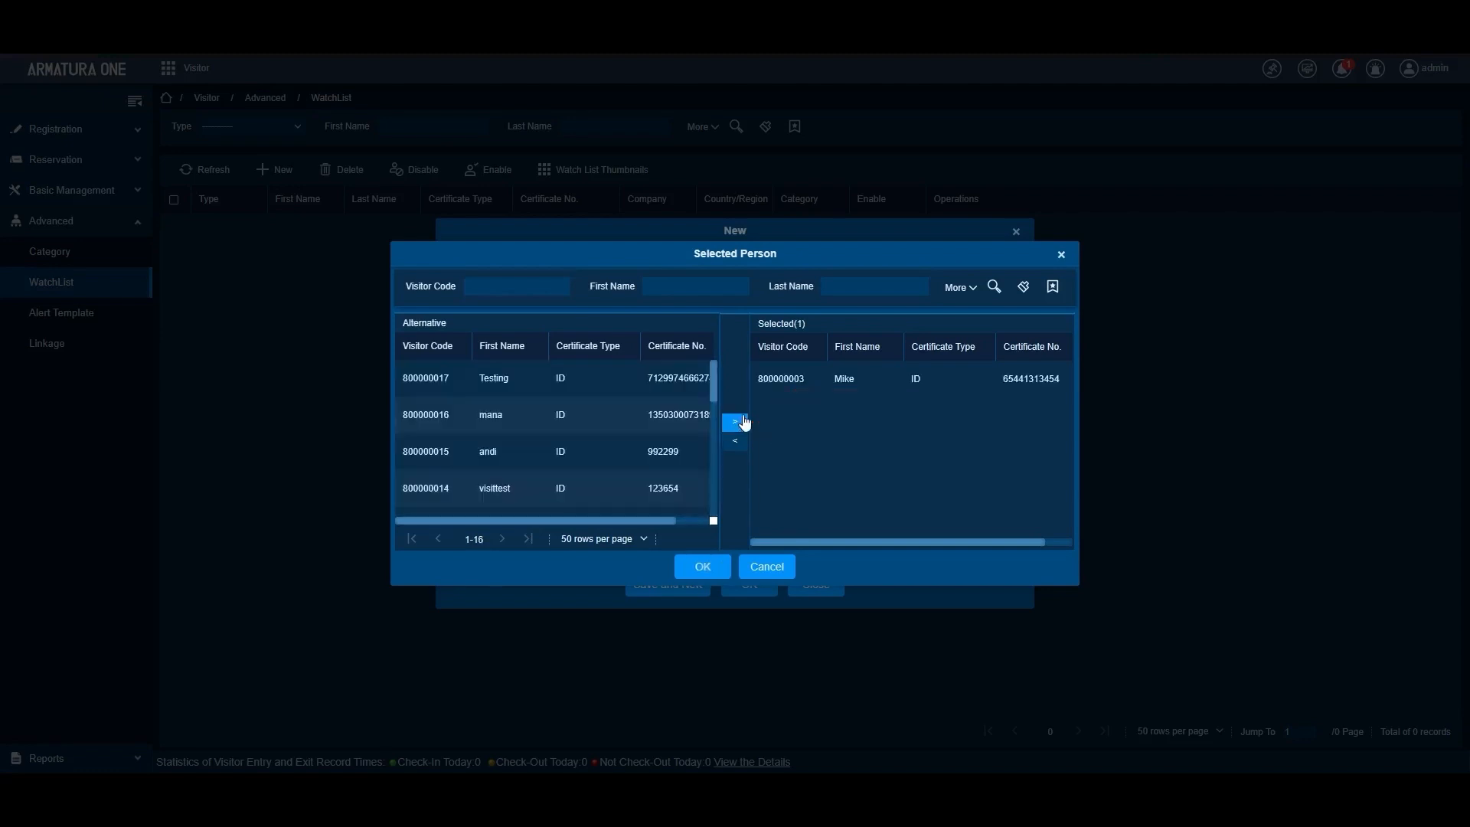
pyautogui.click(704, 569)
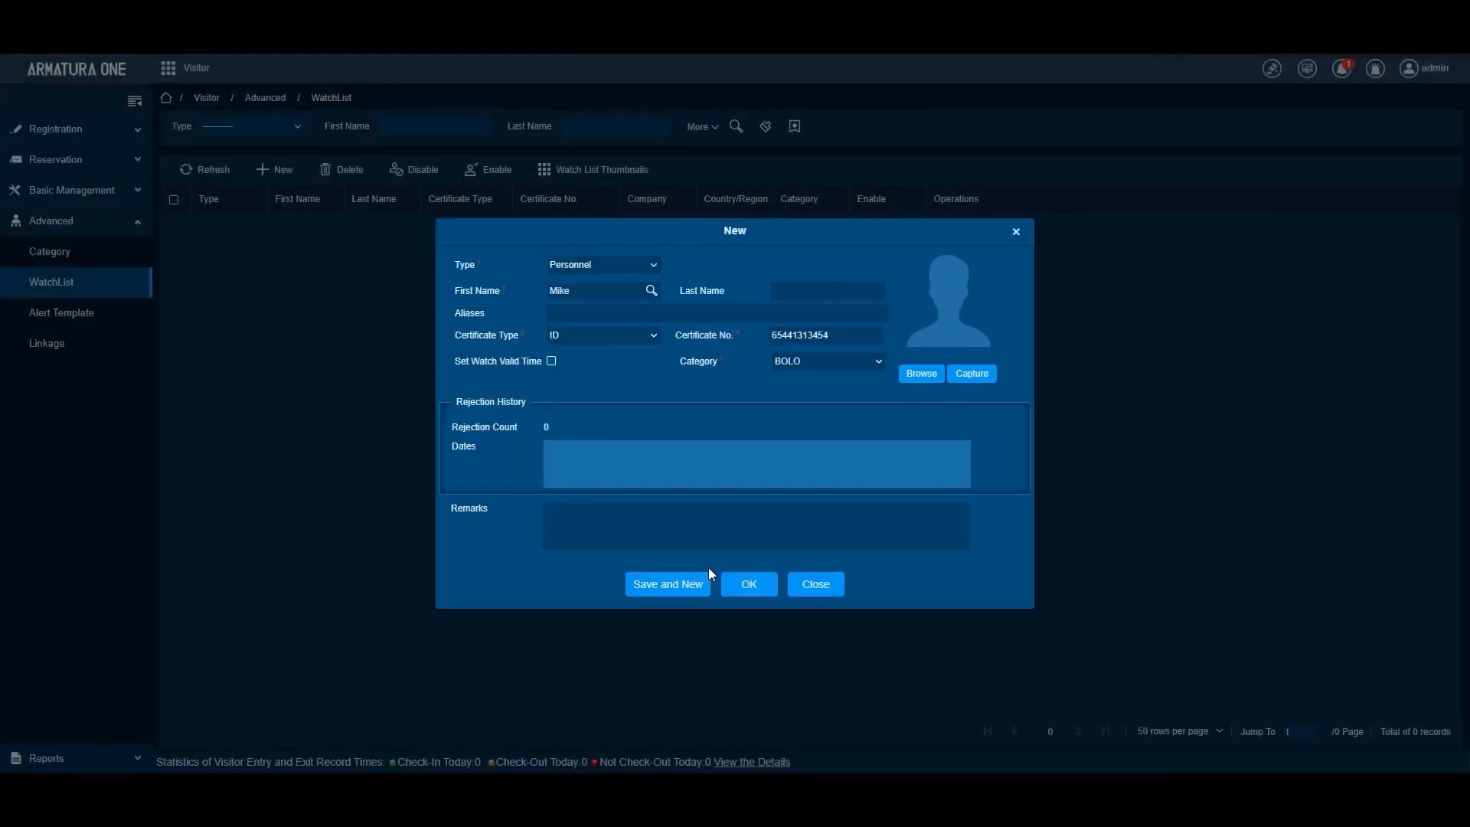
# Save the personnel watchlist entry in the BOLO category without a watch valid time
pyautogui.click(551, 361)
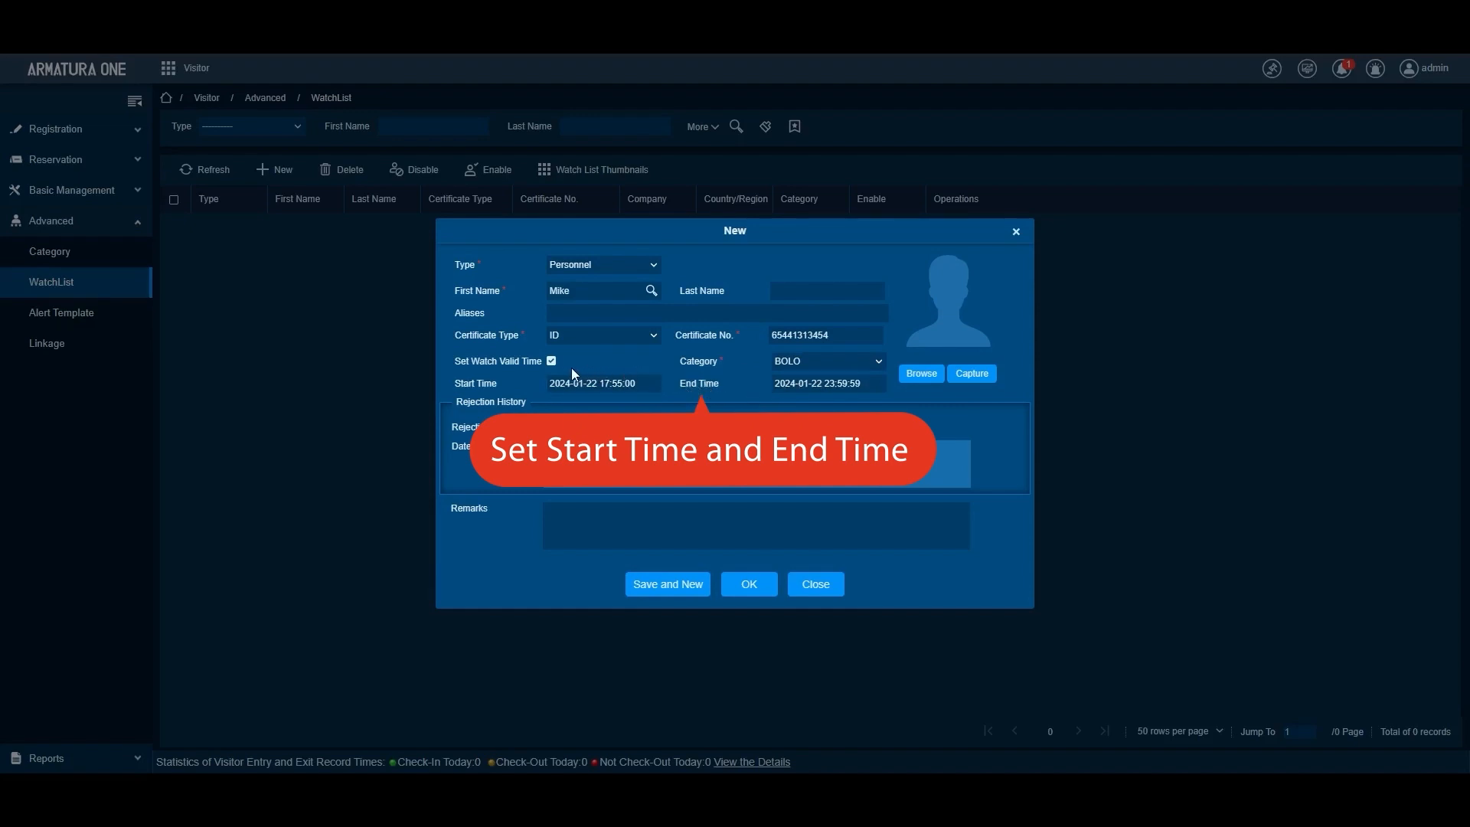
pyautogui.click(551, 361)
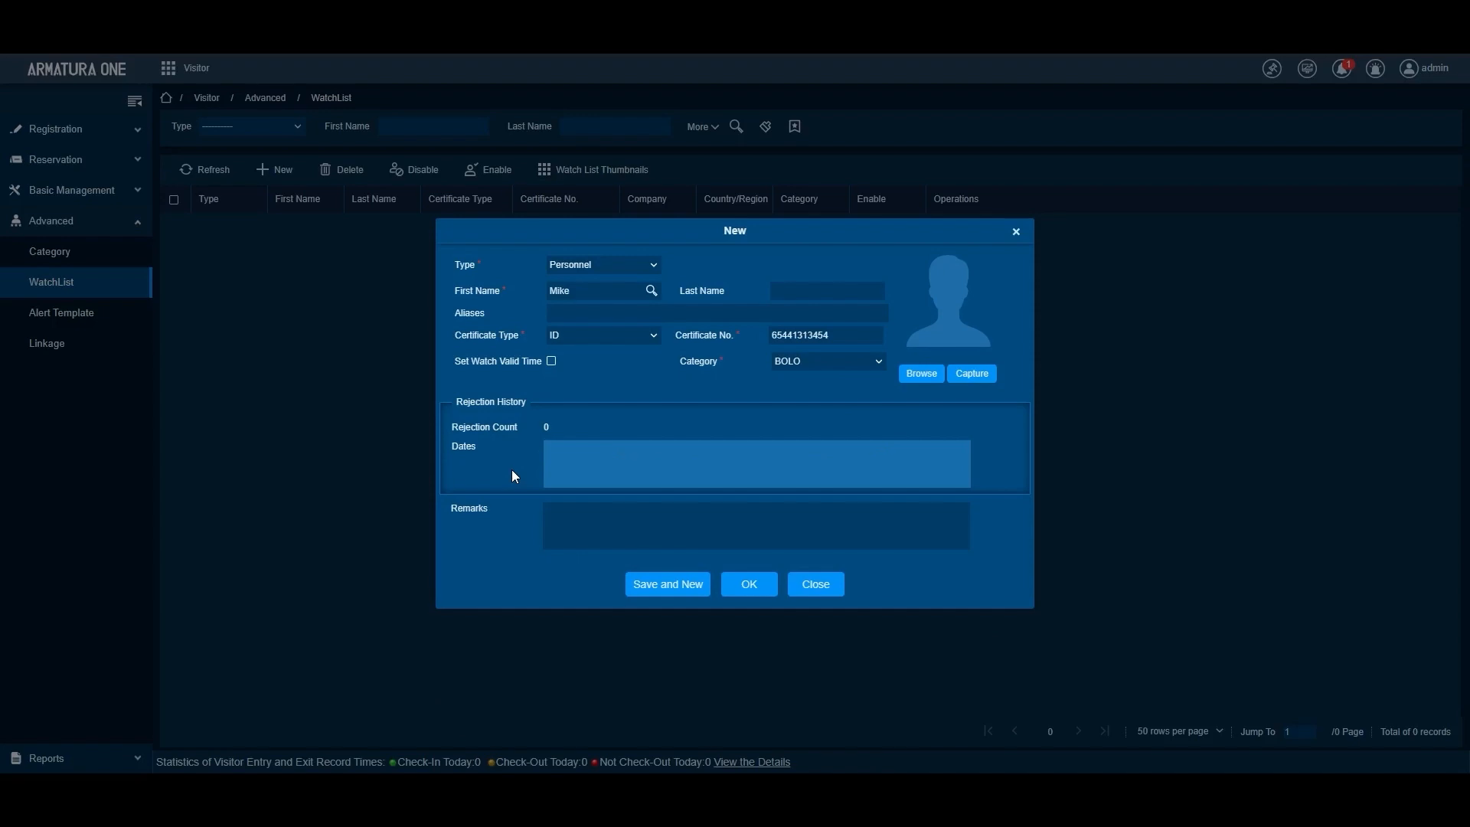
pyautogui.click(749, 584)
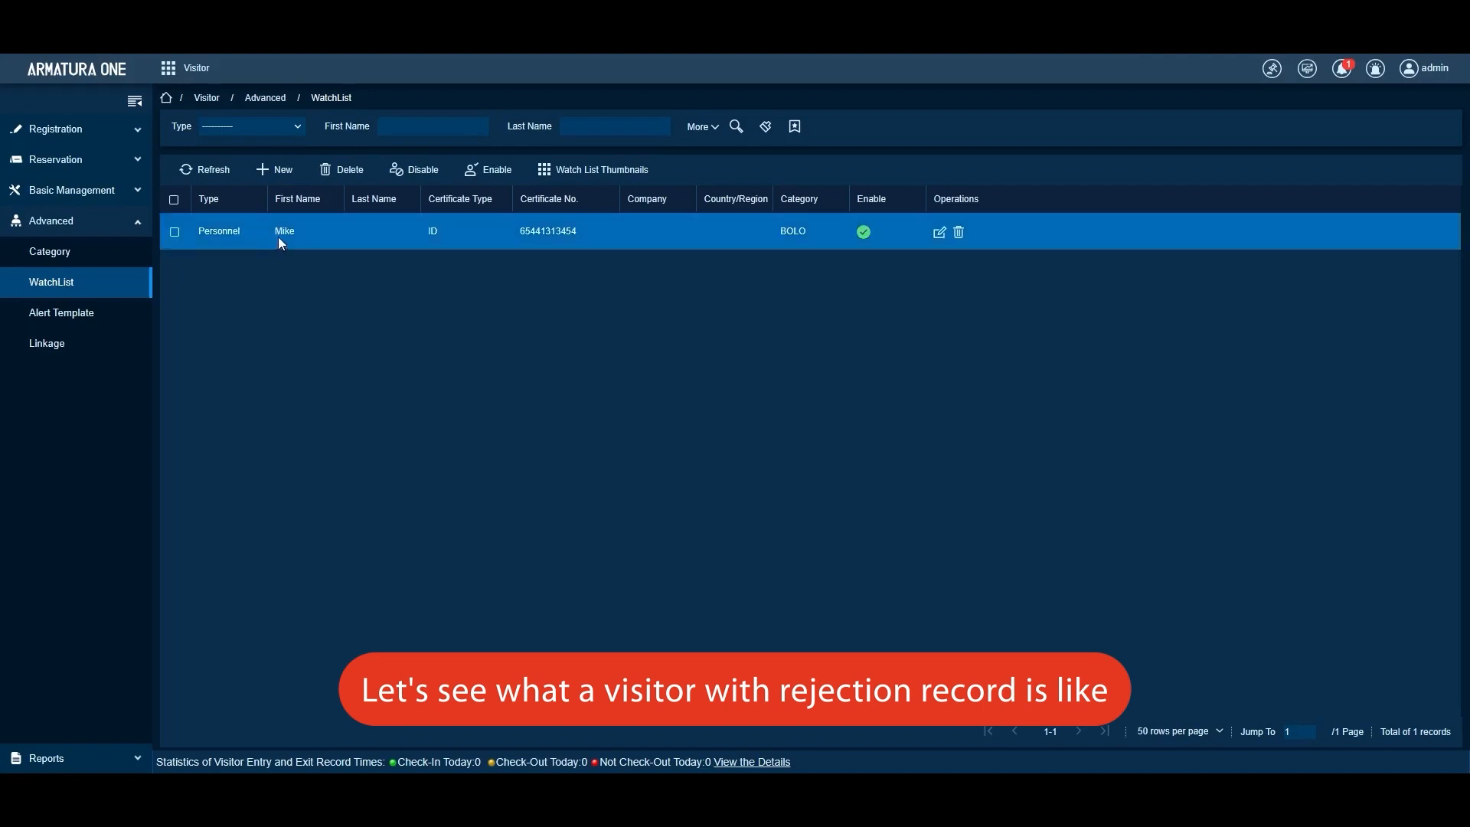
# Open a new visitor entry registration form
pyautogui.click(131, 231)
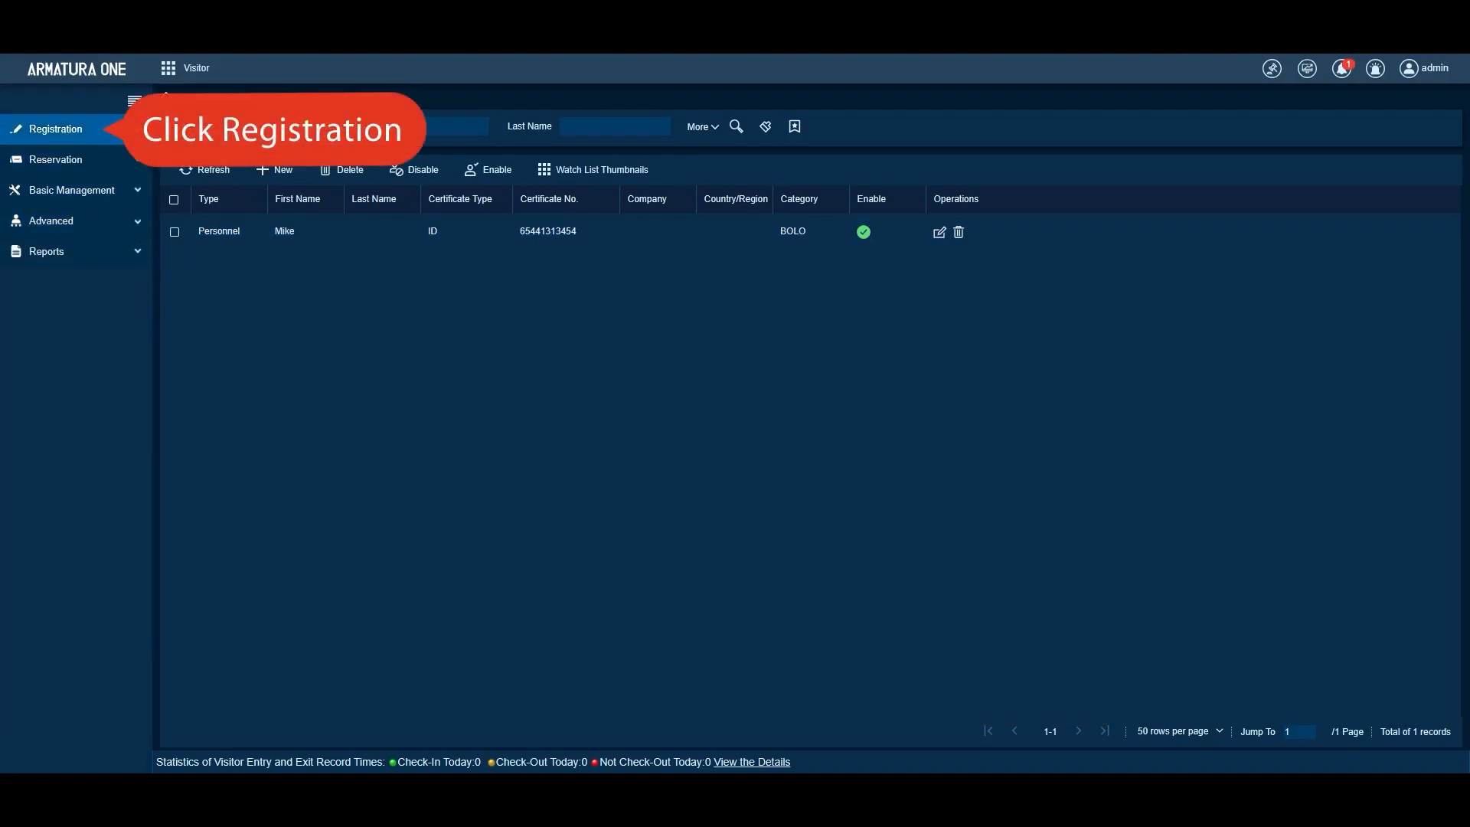
pyautogui.click(76, 129)
pyautogui.click(99, 158)
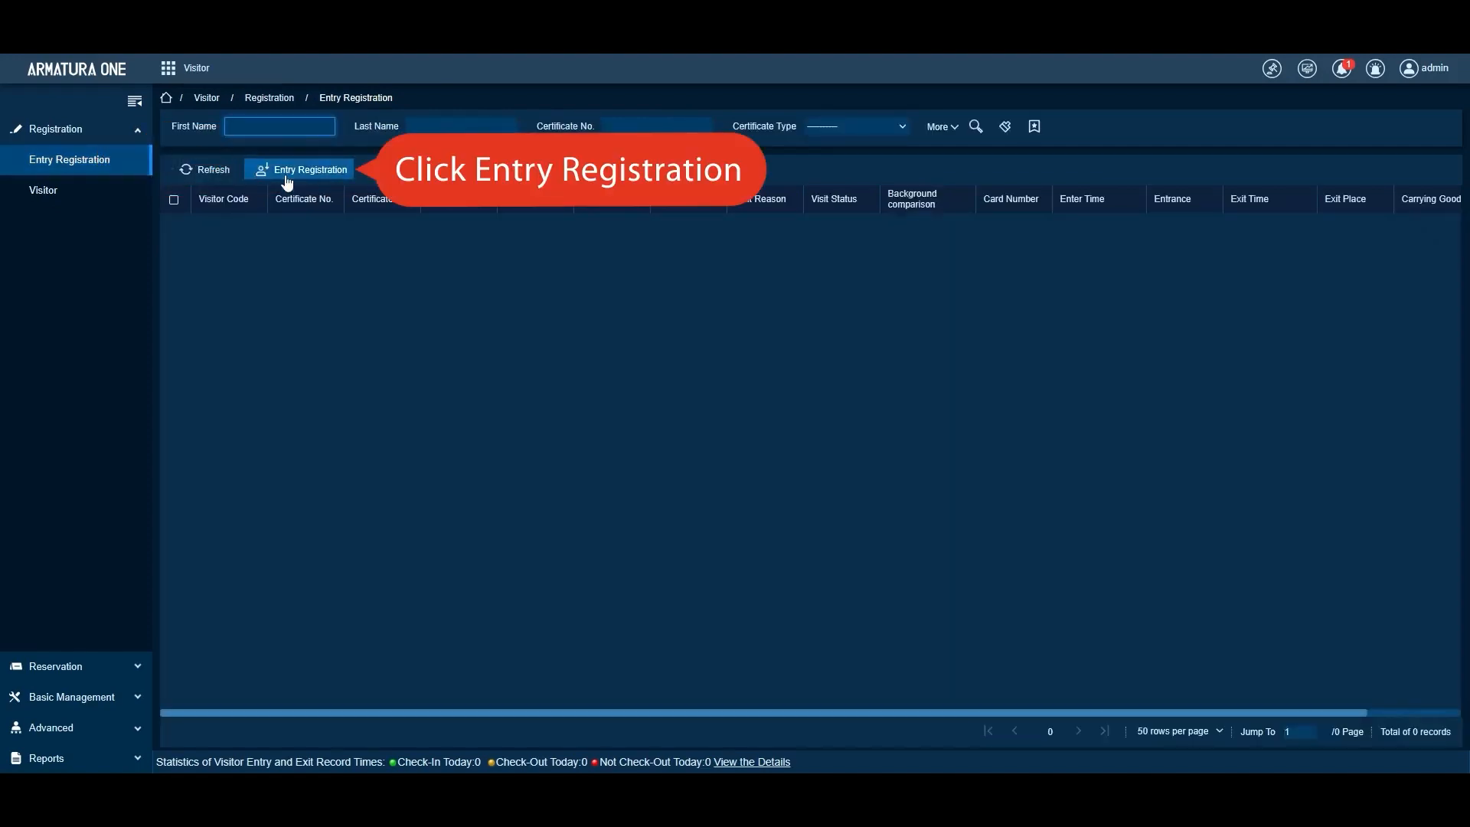
pyautogui.click(284, 175)
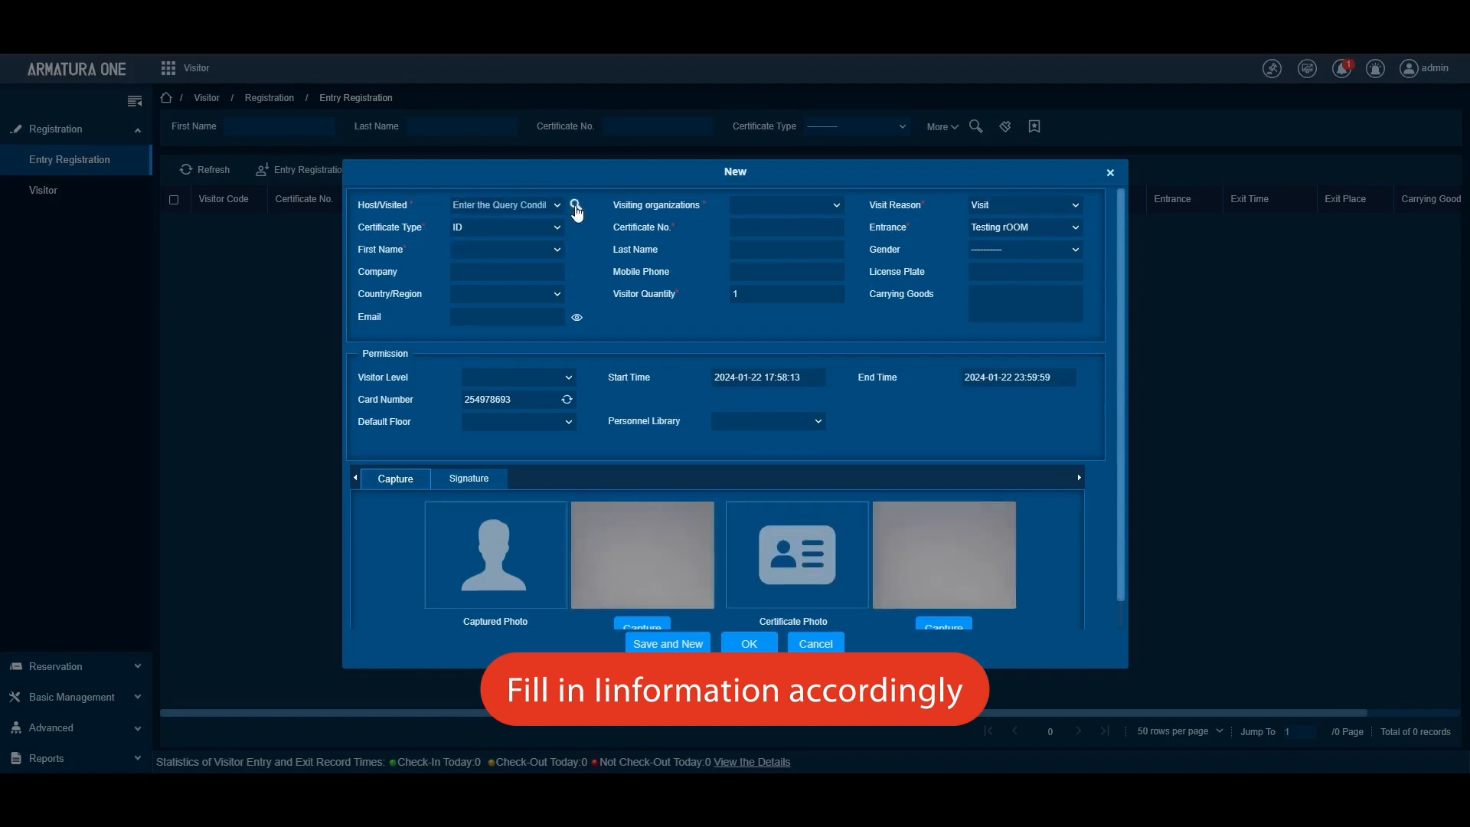
# Choose the last Sales Dept. person in the host list as the visited host
pyautogui.click(576, 207)
pyautogui.scroll(-1, 711, 398)
pyautogui.moveTo(711, 398); pyautogui.dragTo(724, 535)
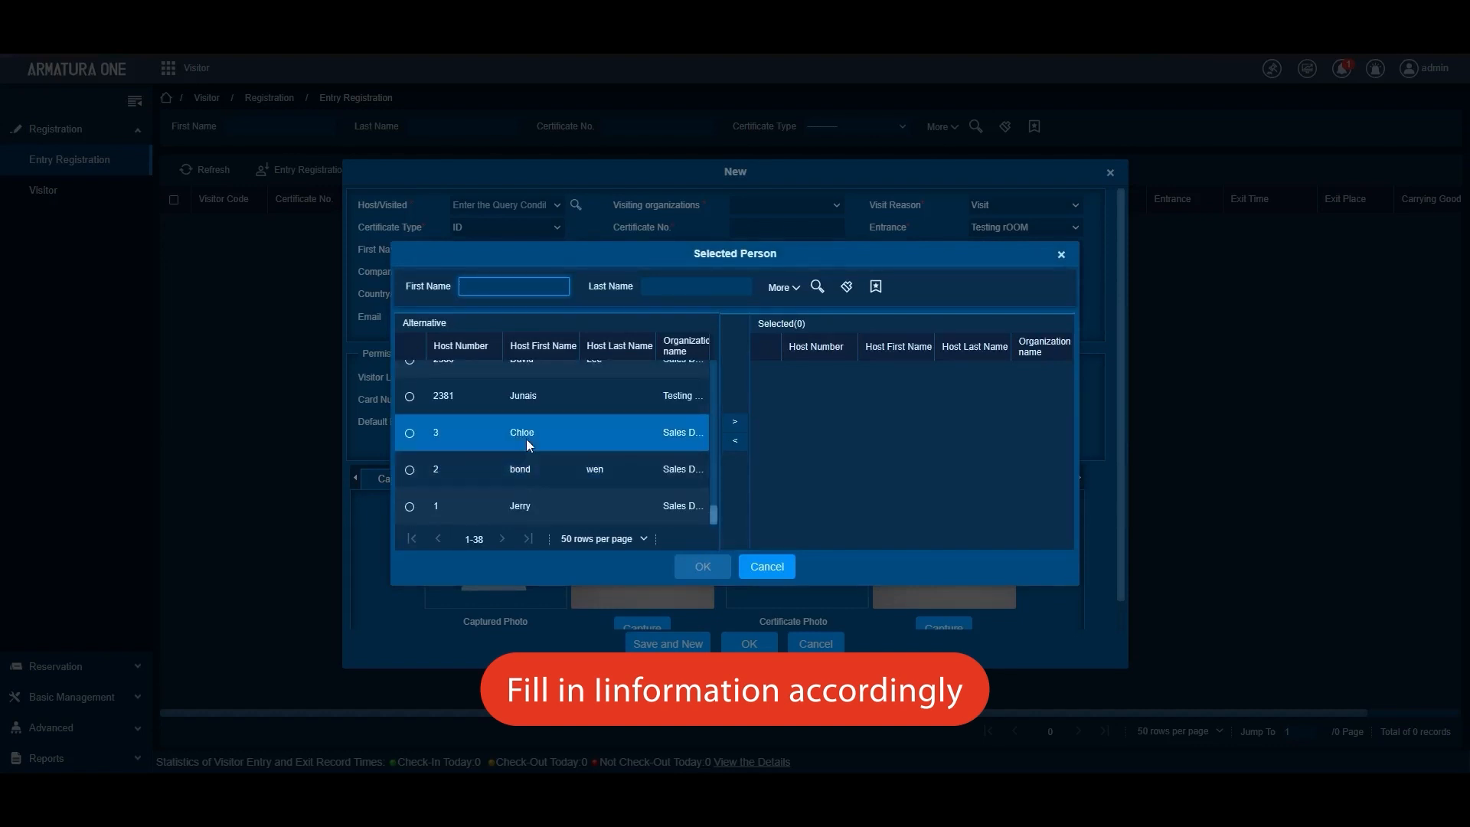
pyautogui.click(536, 505)
pyautogui.click(734, 421)
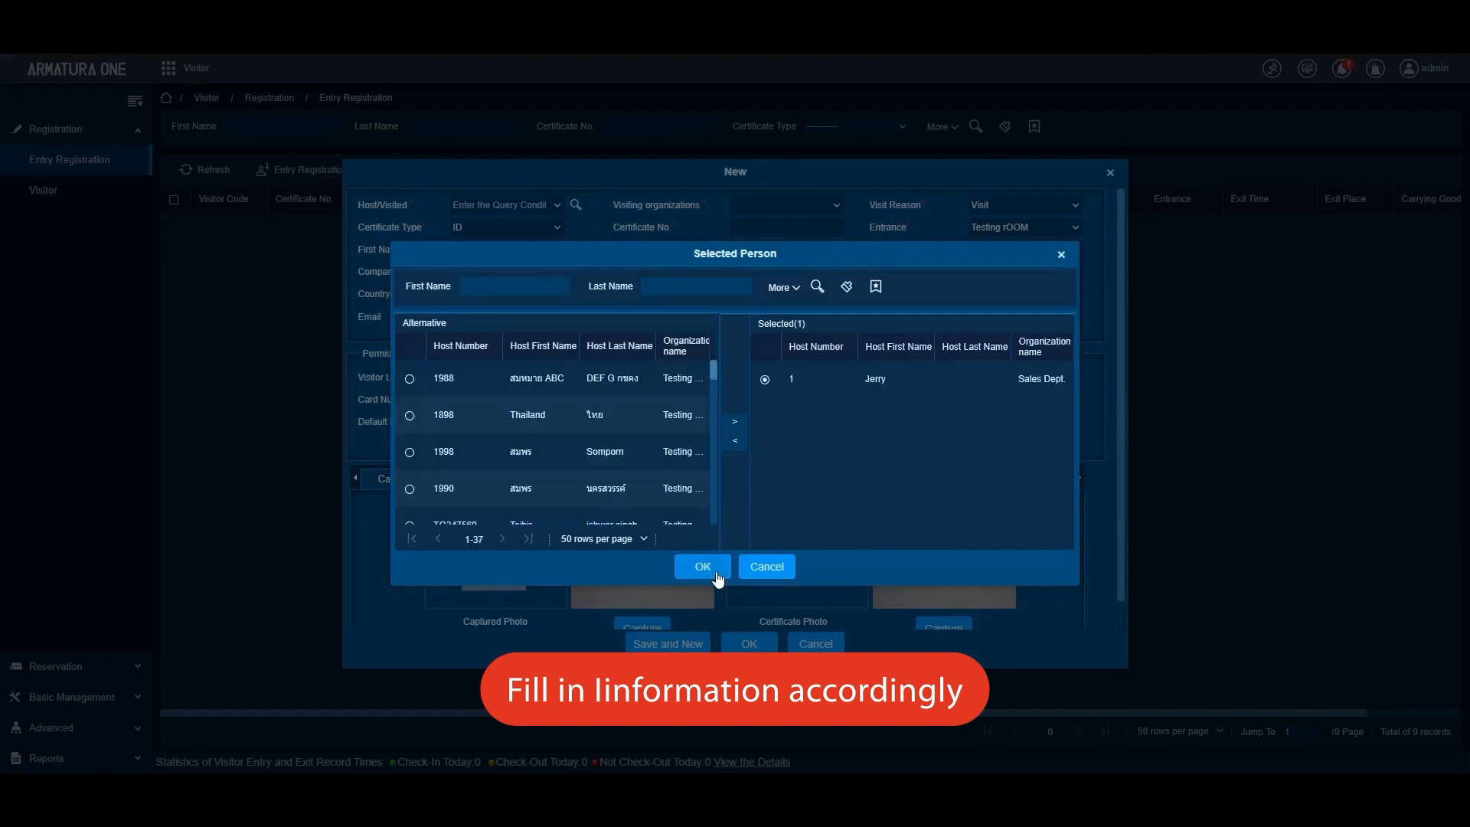
pyautogui.click(703, 566)
# Submit the registration using the watchlisted visitor's existing record, found by first name, and deny entry in the matching results
pyautogui.click(515, 251)
pyautogui.write('Mike')
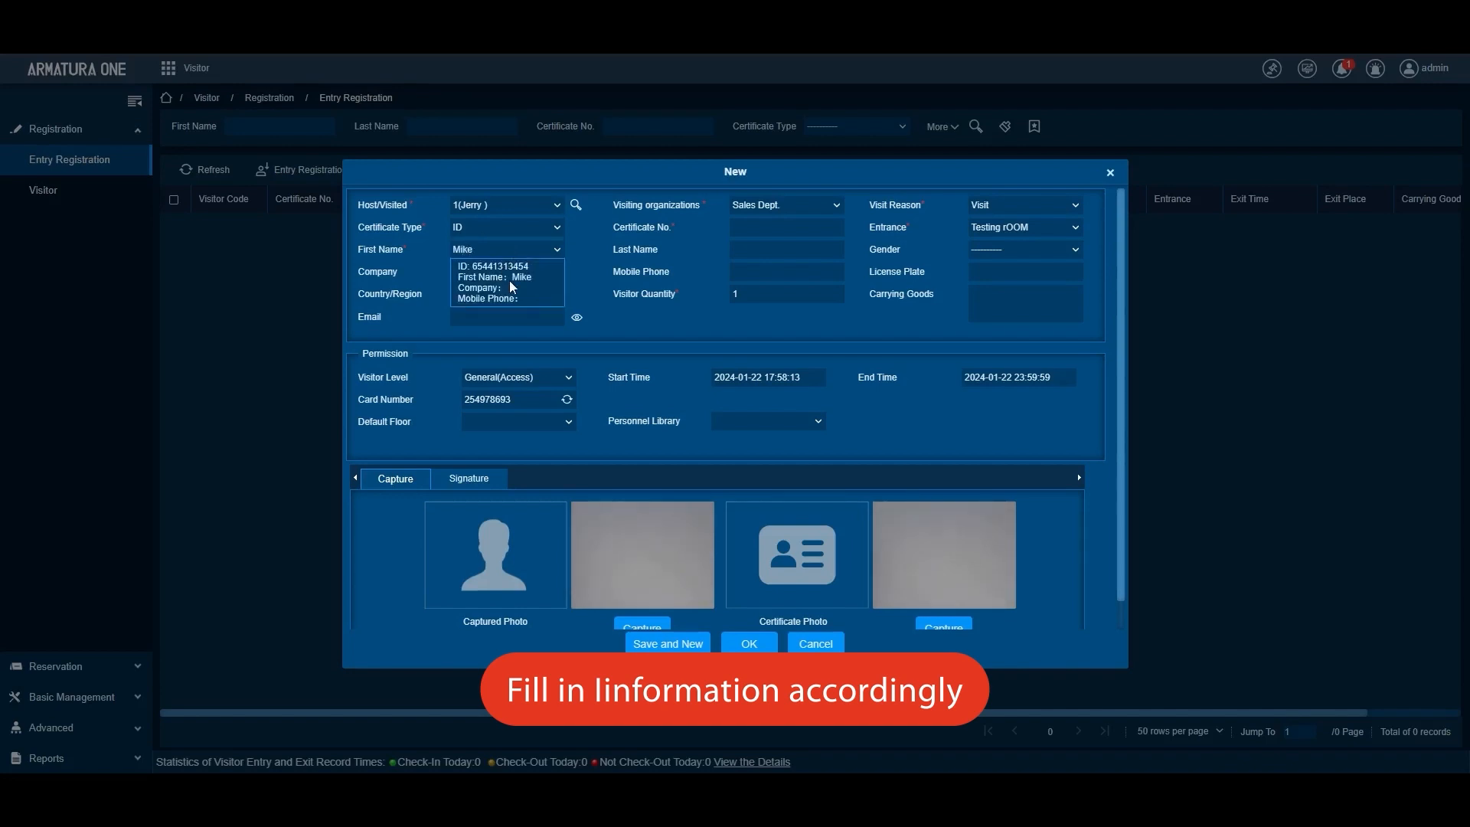
pyautogui.click(511, 286)
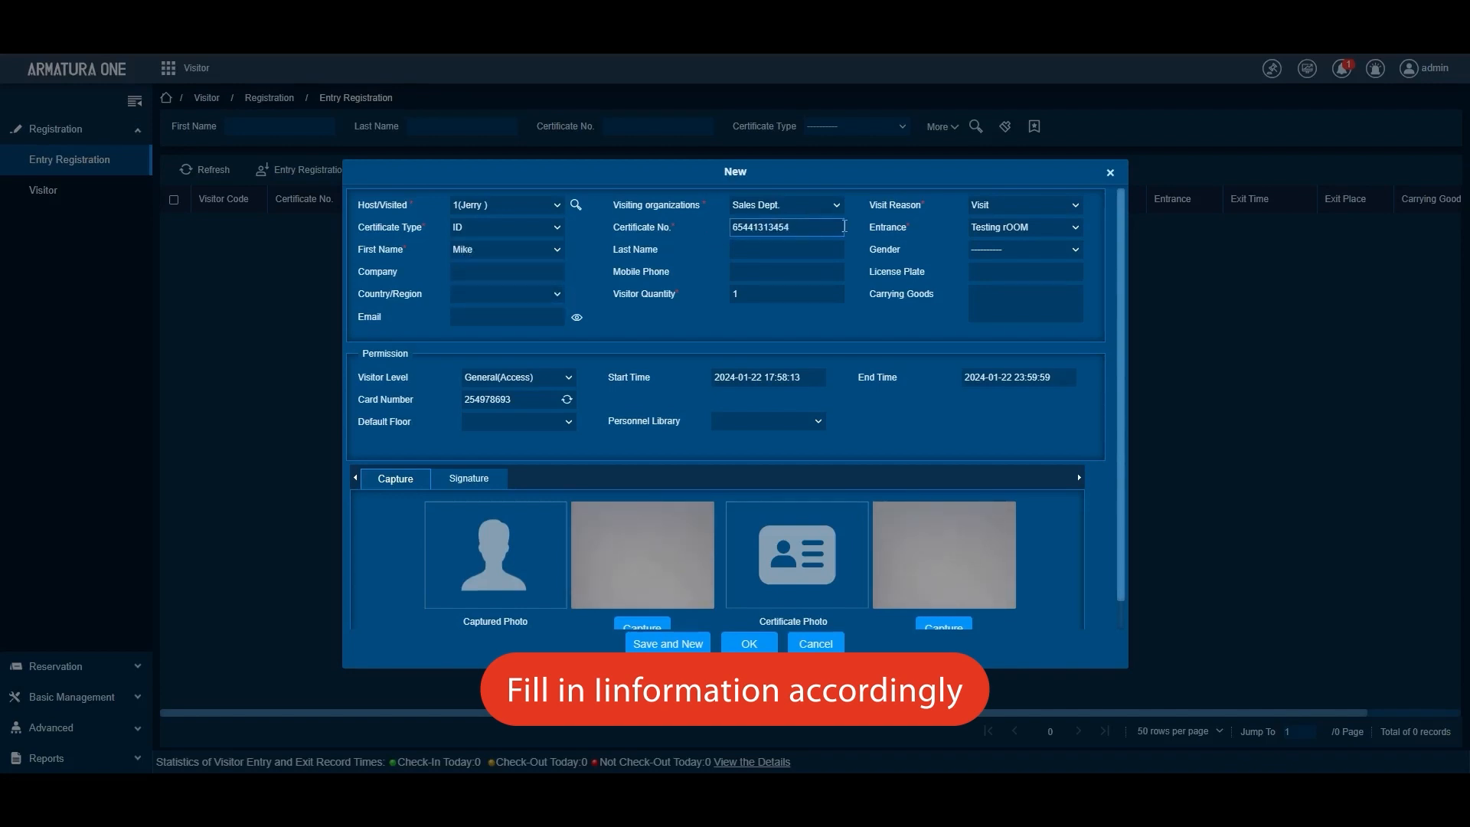
pyautogui.scroll(-1, 643, 320)
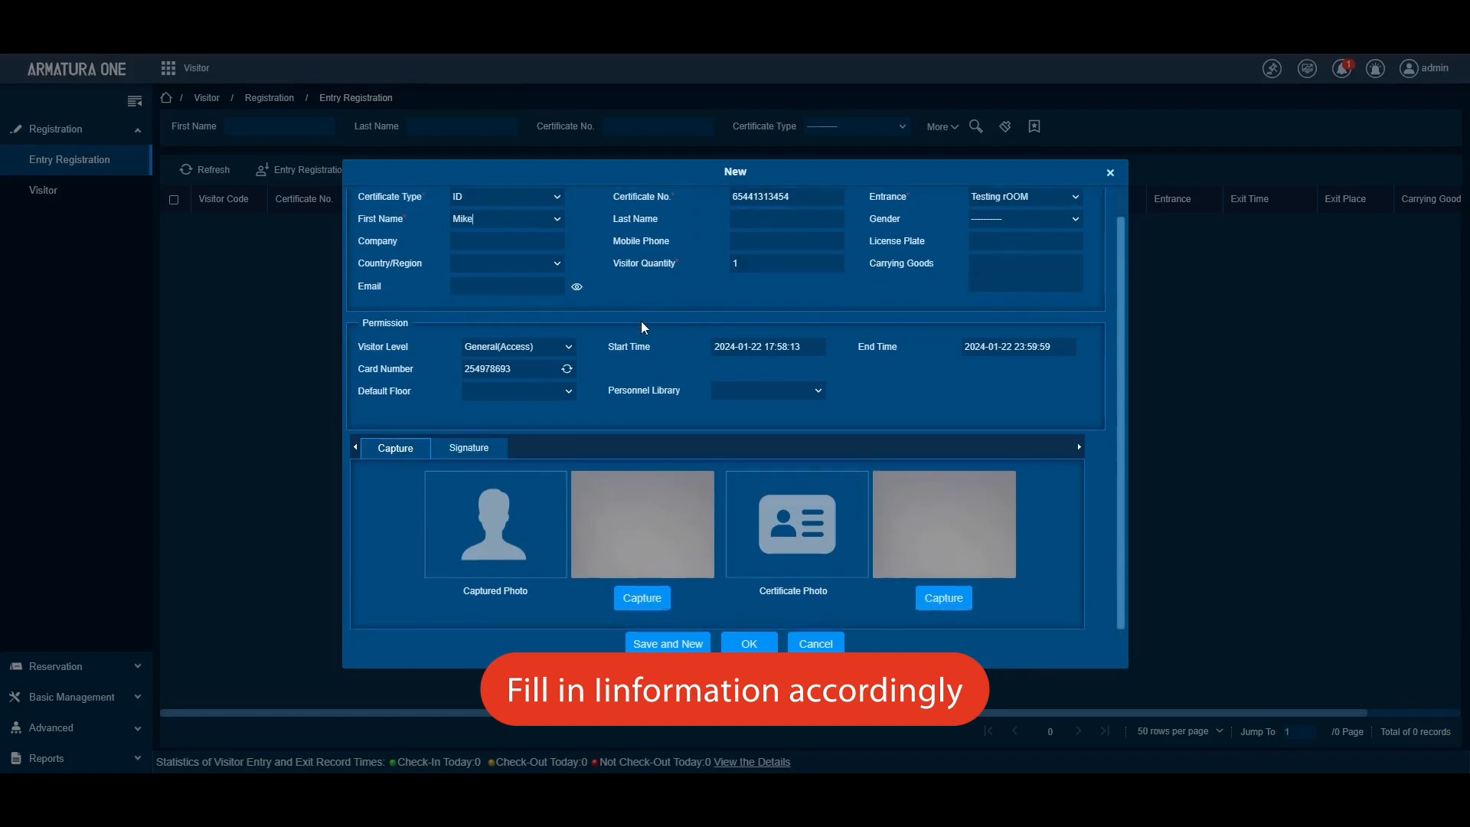
pyautogui.click(748, 645)
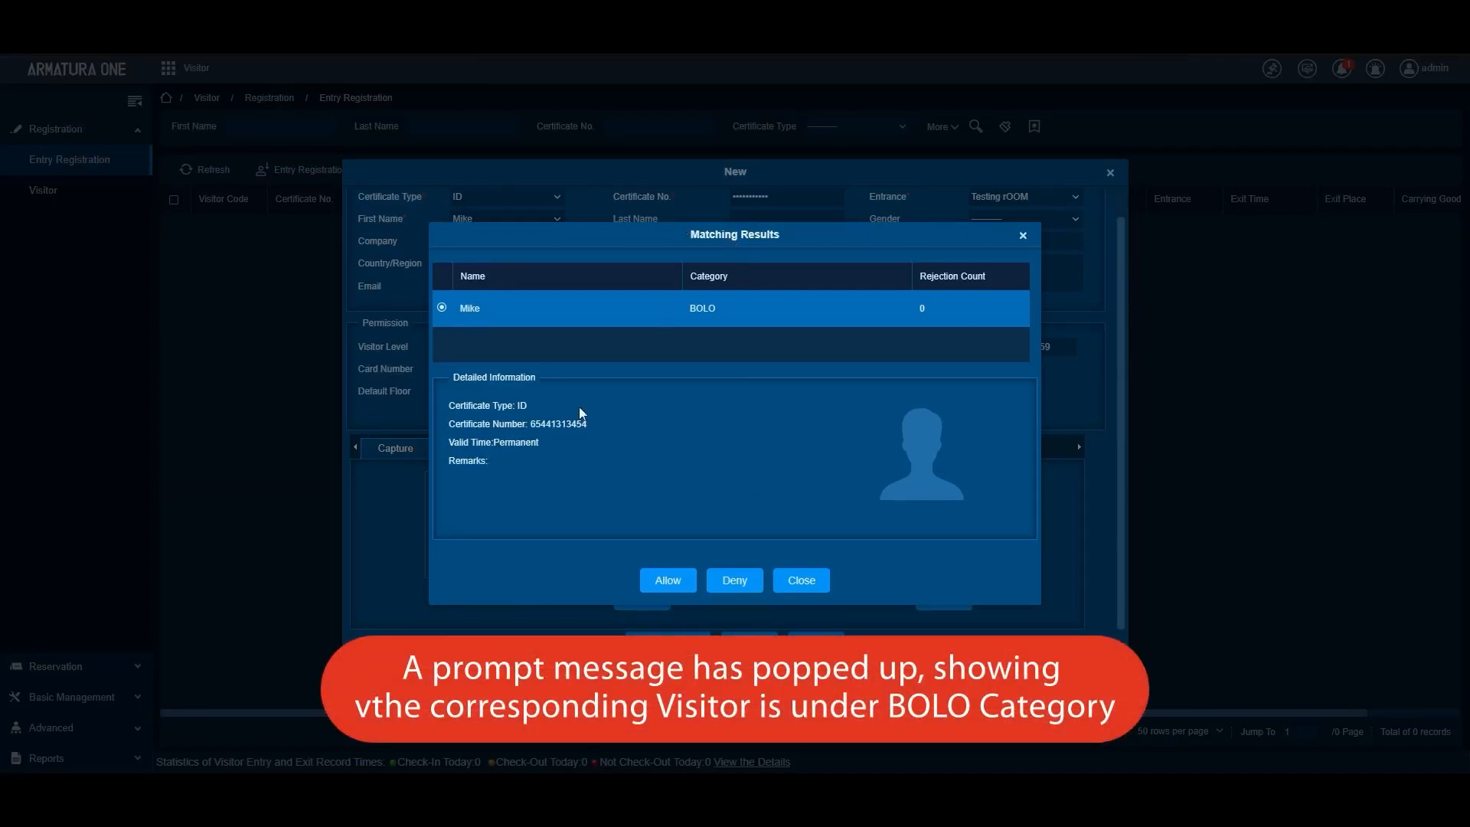
pyautogui.click(736, 584)
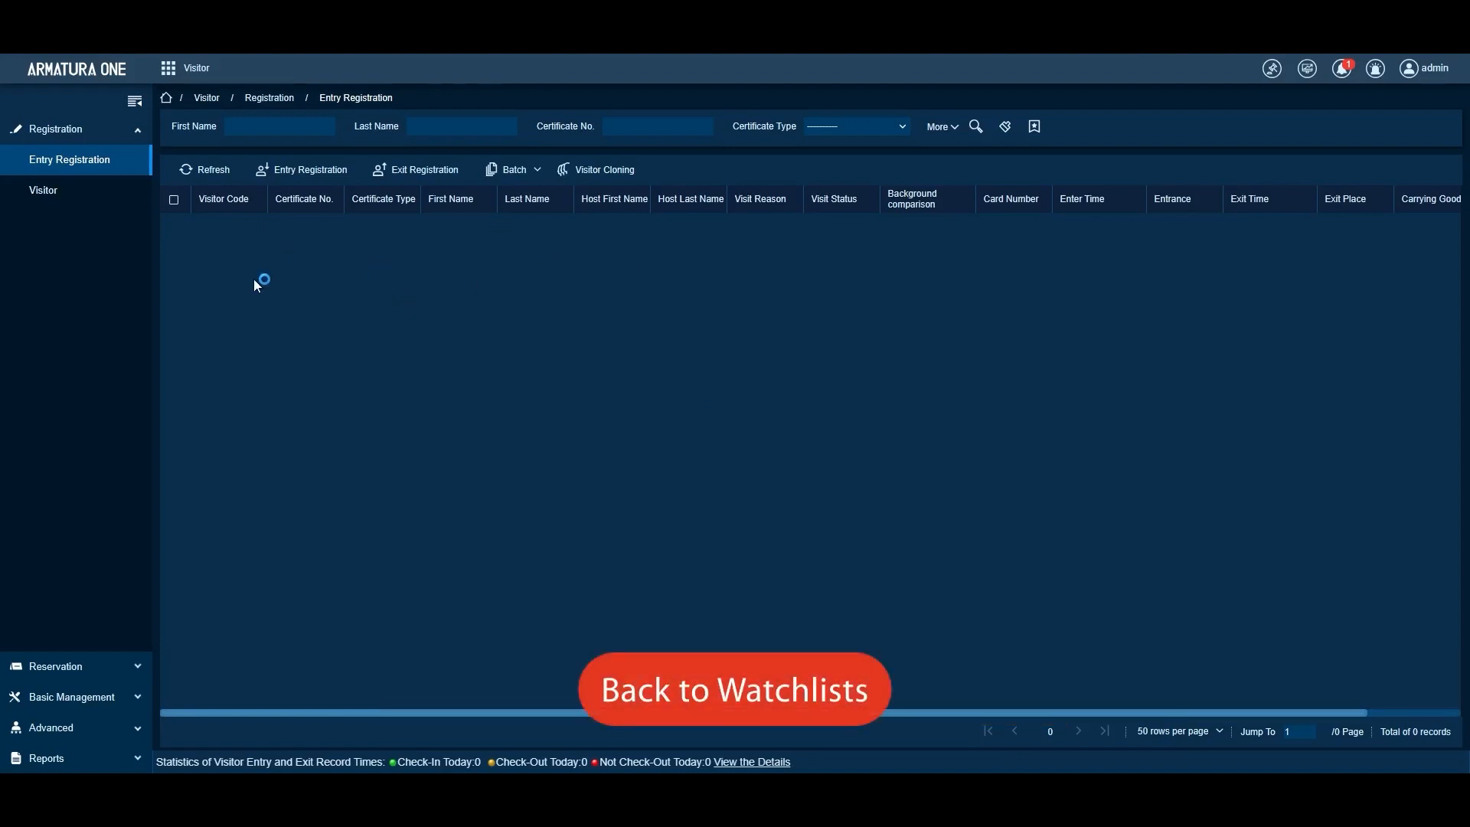
# Examine the rejection history of the BOLO personnel entry in the watchlist
pyautogui.click(137, 132)
pyautogui.click(115, 222)
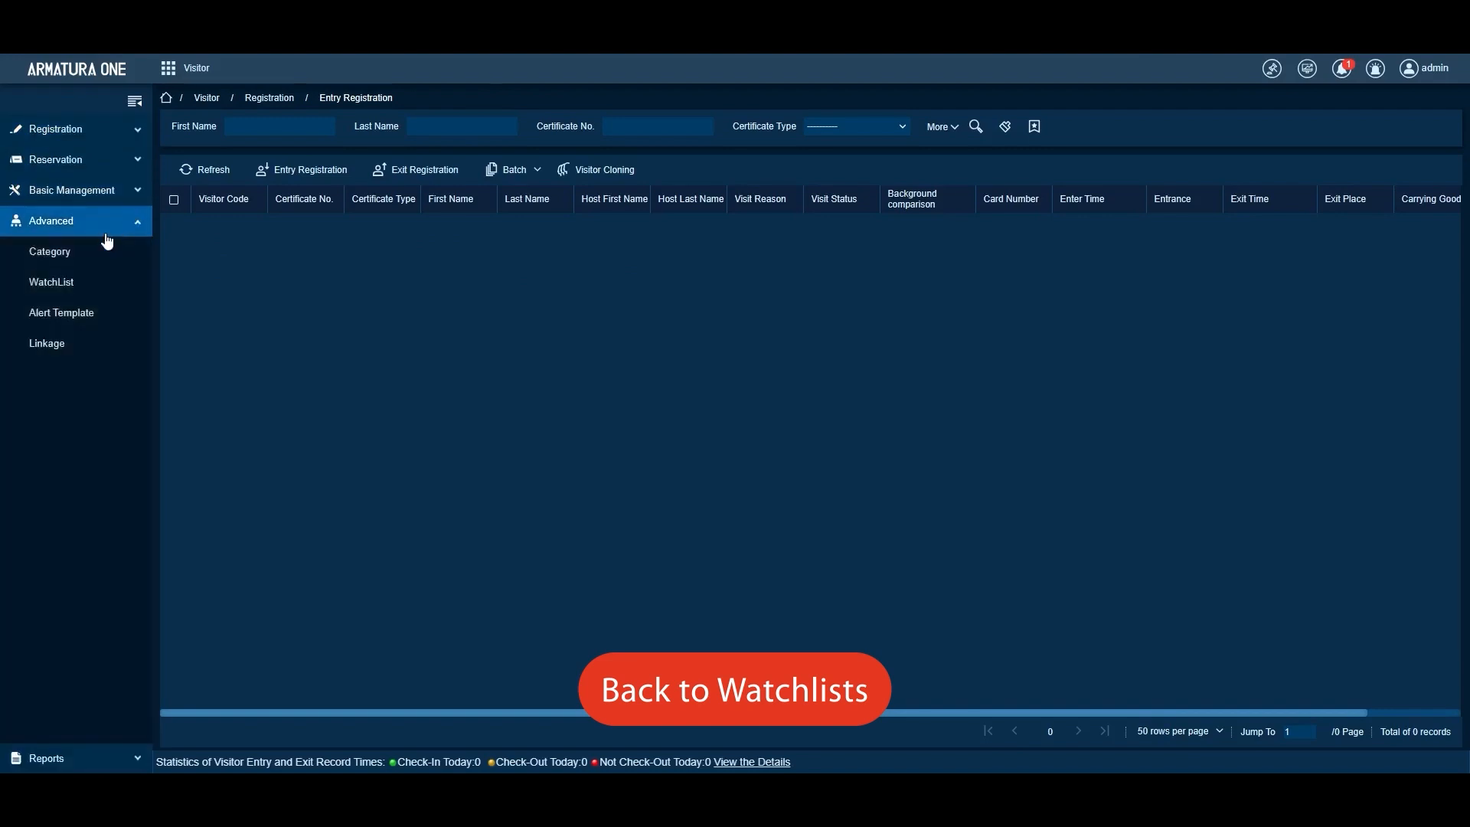
pyautogui.click(92, 283)
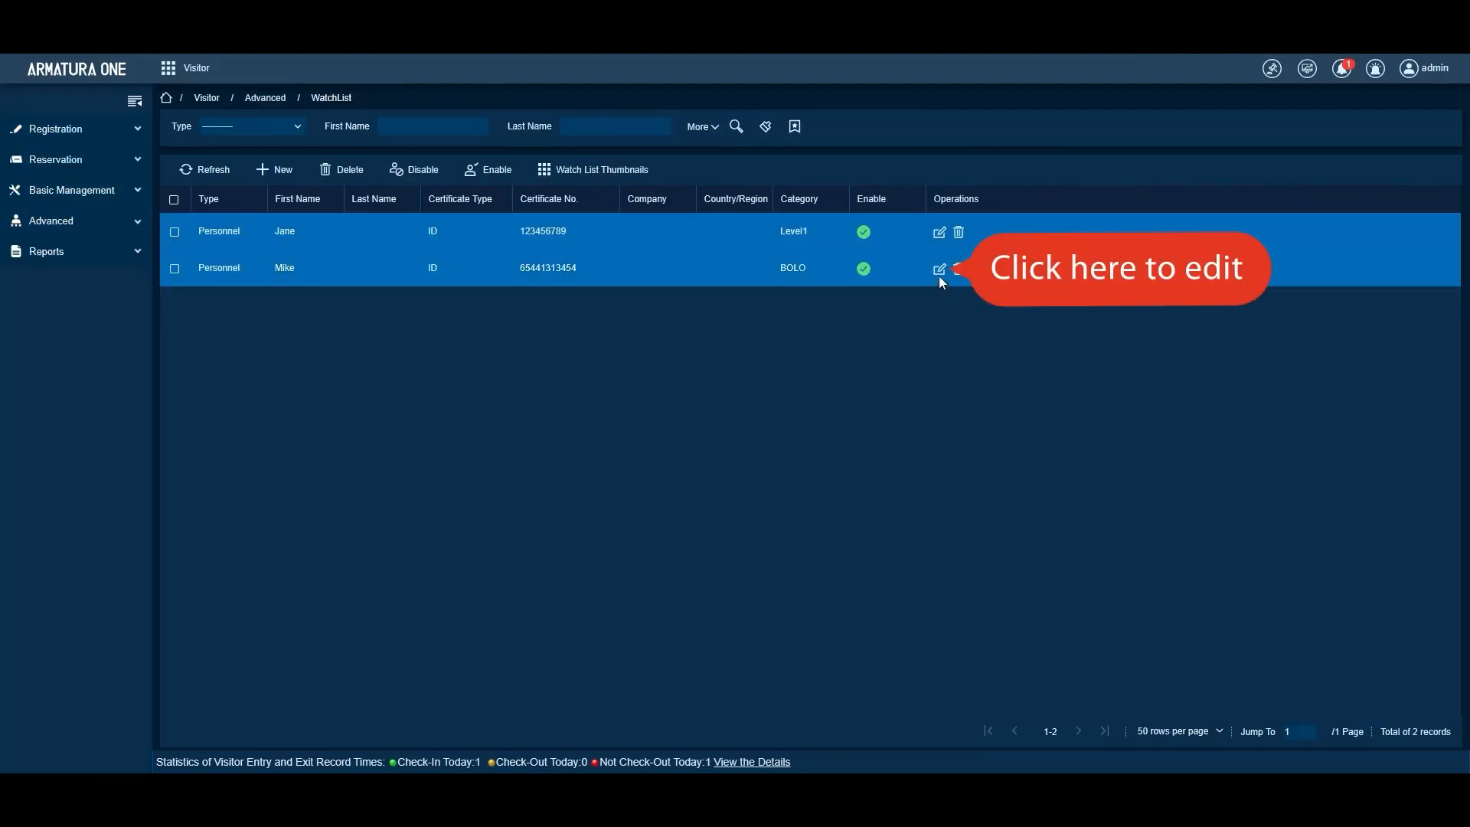
pyautogui.click(939, 270)
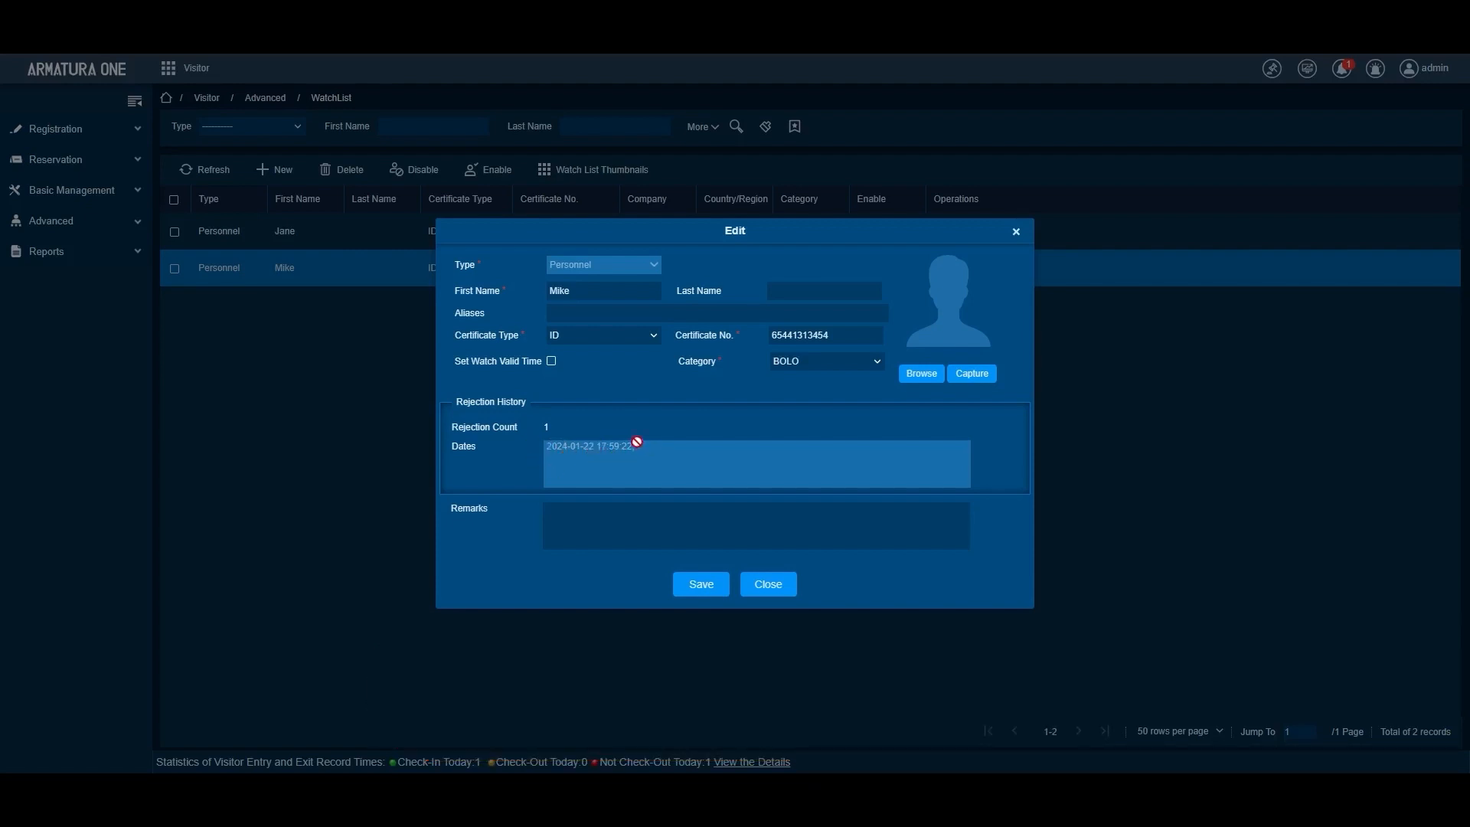
pyautogui.click(781, 590)
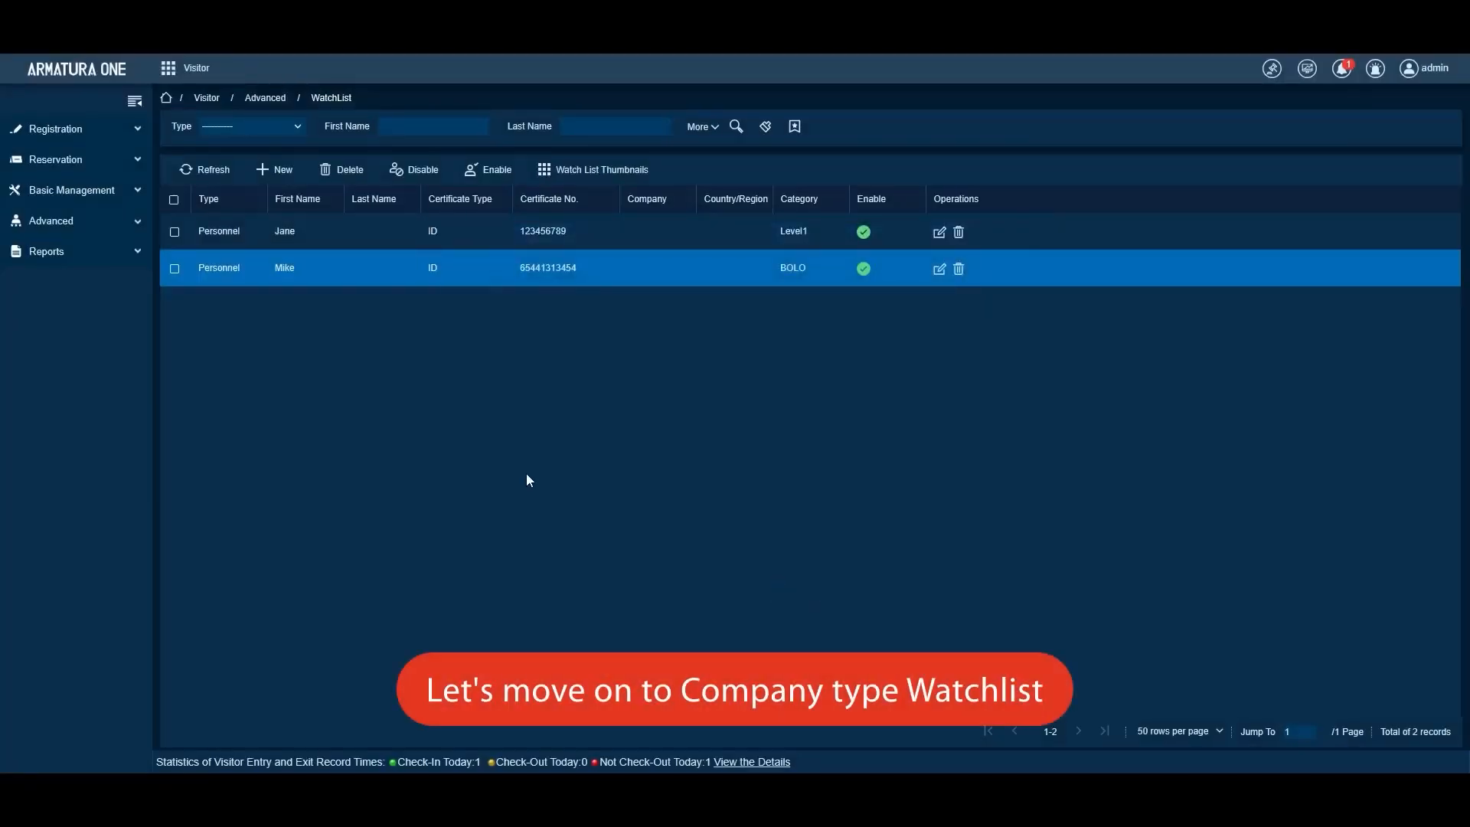
# Add a Company-type watchlist entry for "XXX company" in the BOLO category
pyautogui.click(288, 172)
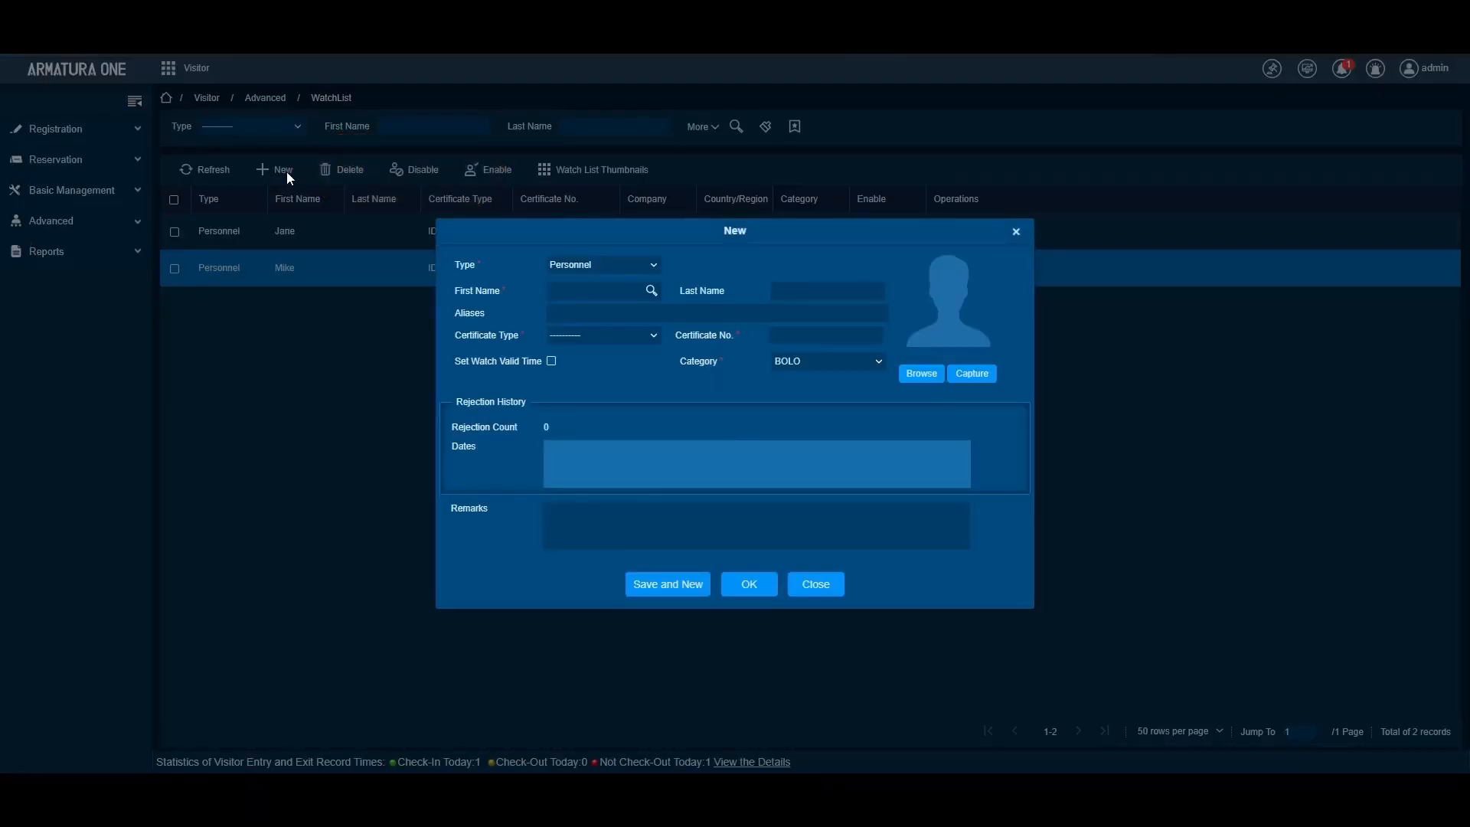
pyautogui.click(626, 266)
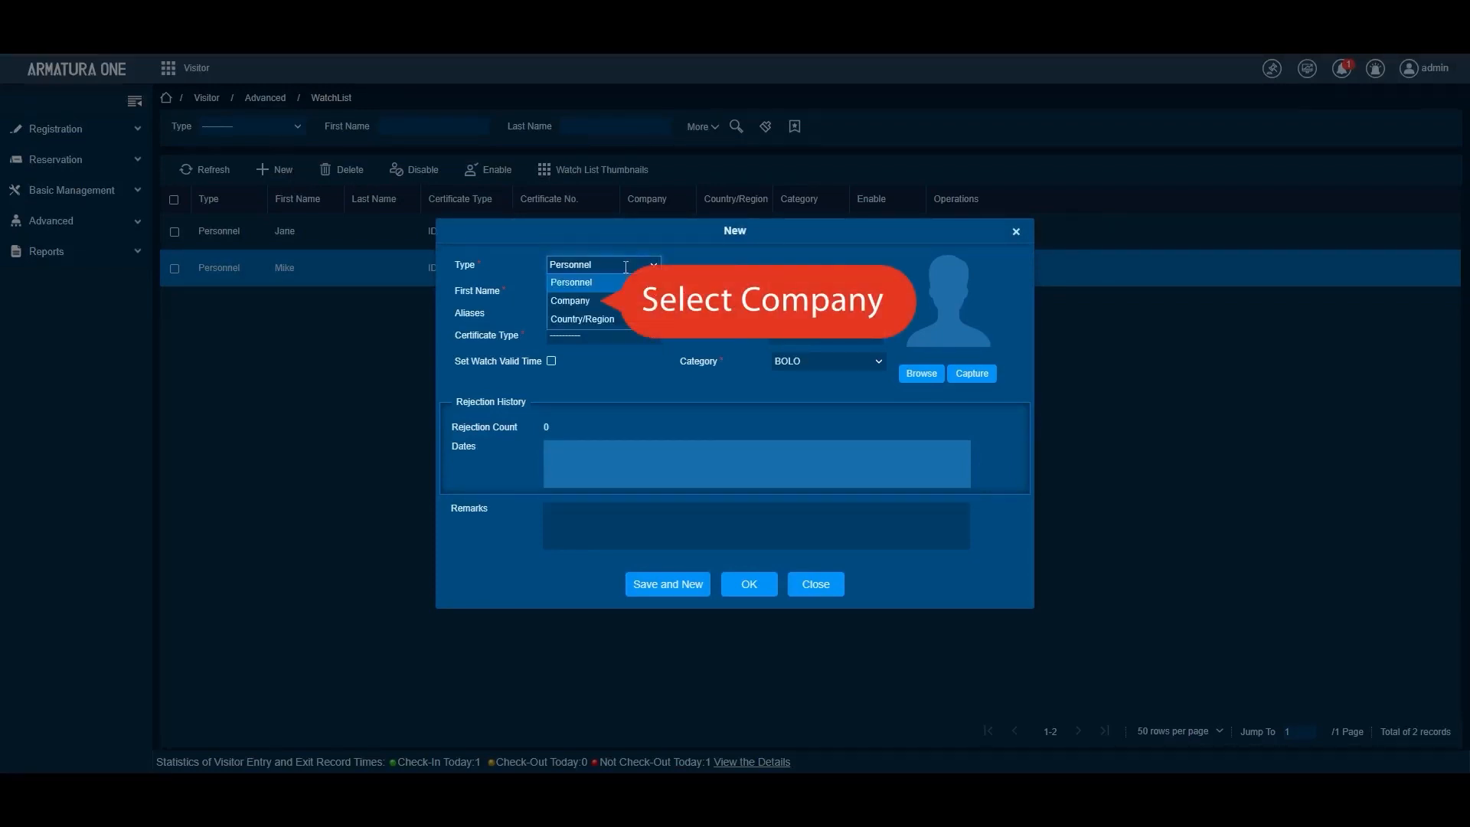
pyautogui.click(590, 304)
pyautogui.click(594, 288)
pyautogui.write('XXX ')
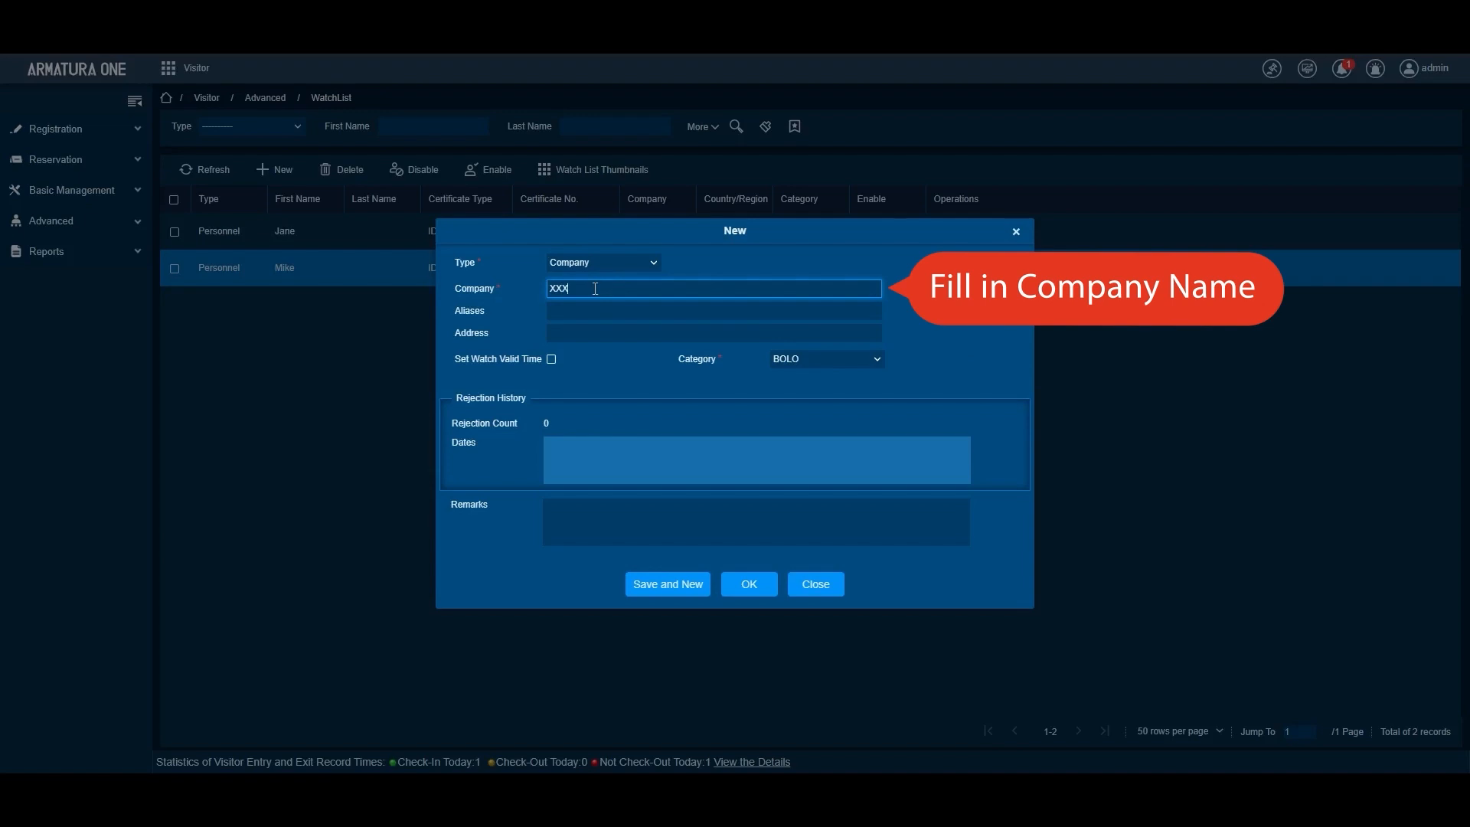
pyautogui.write('company')
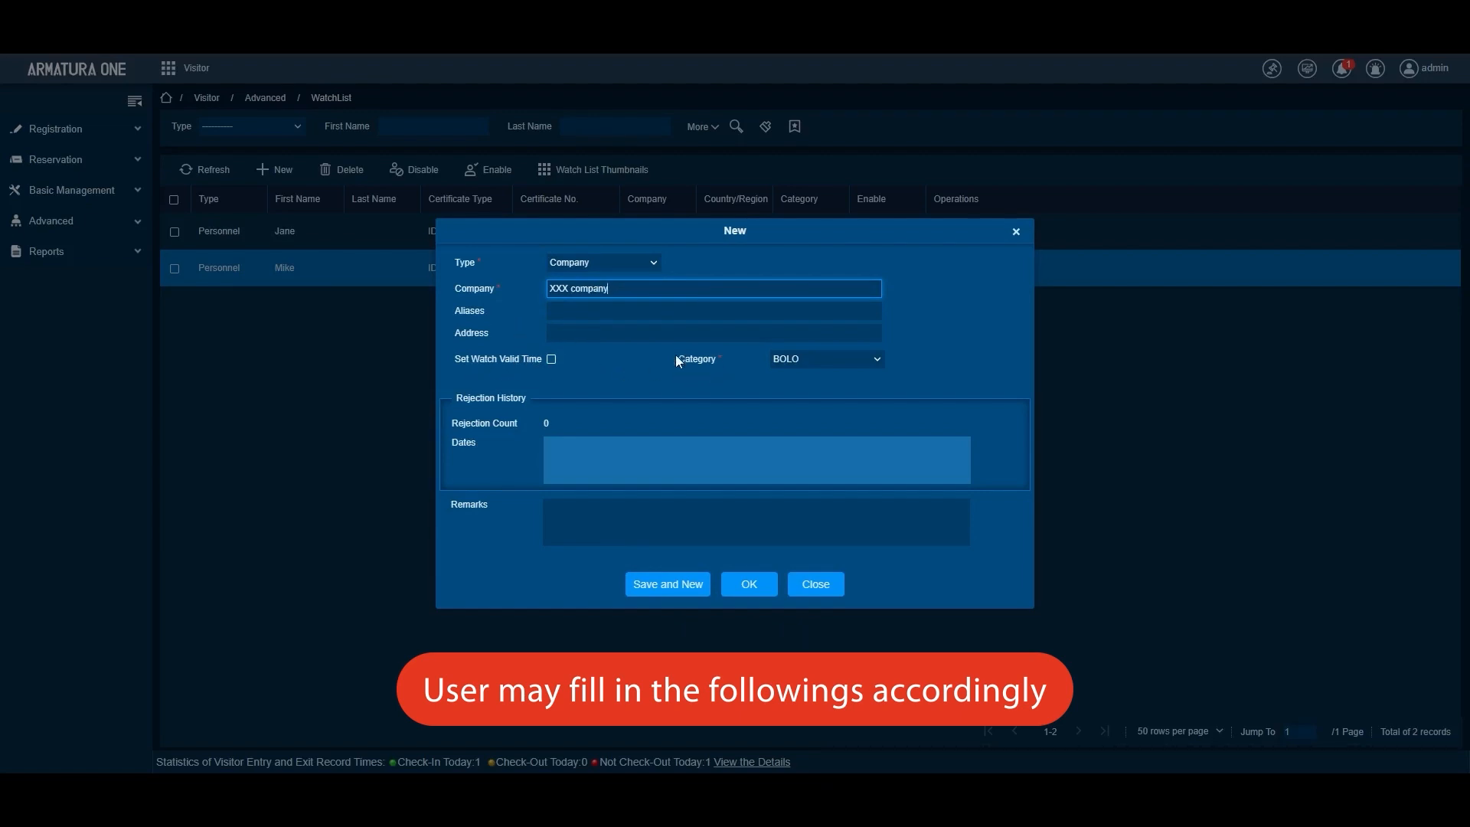
pyautogui.click(870, 360)
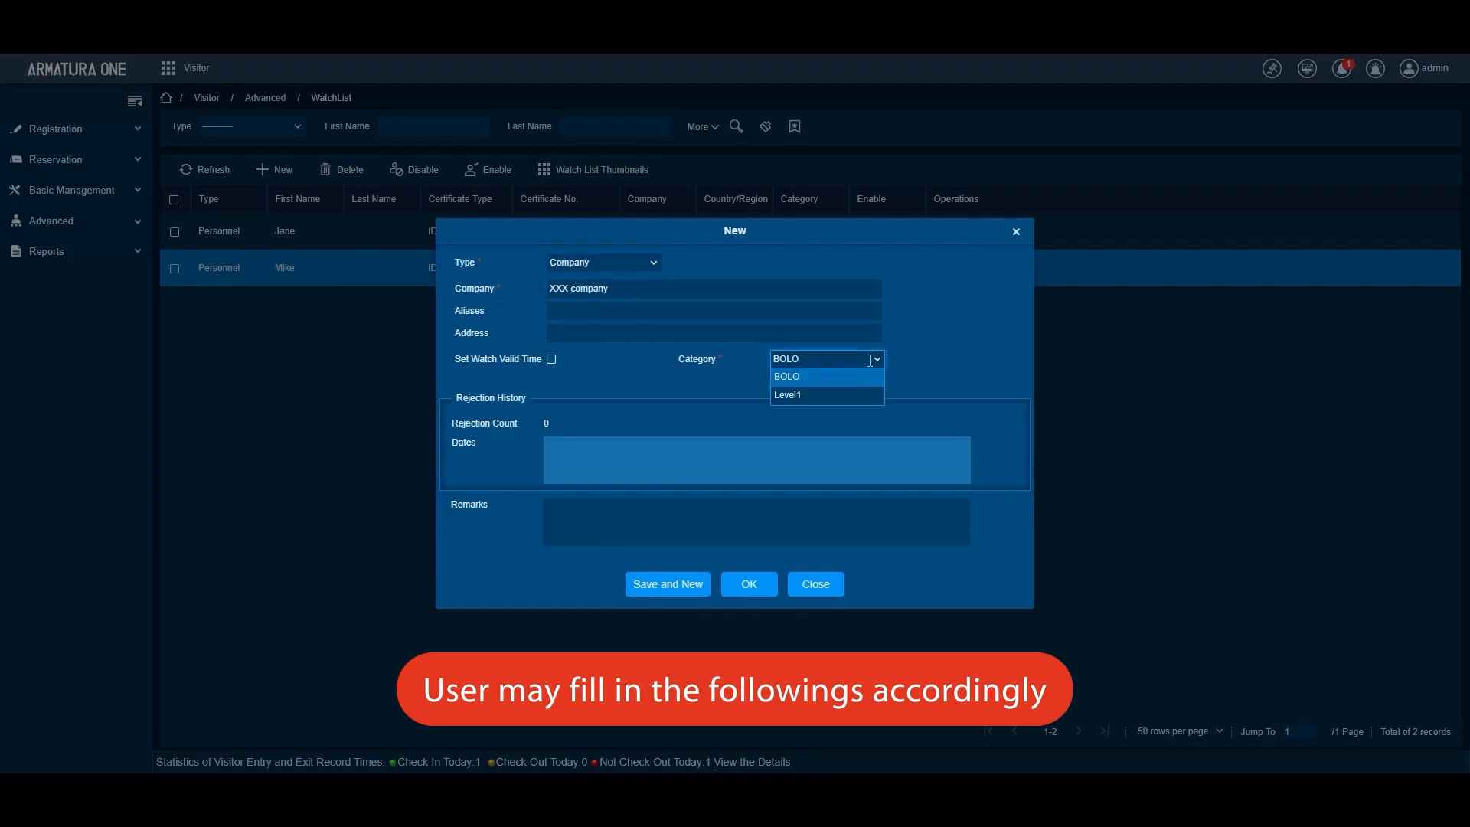
pyautogui.click(834, 382)
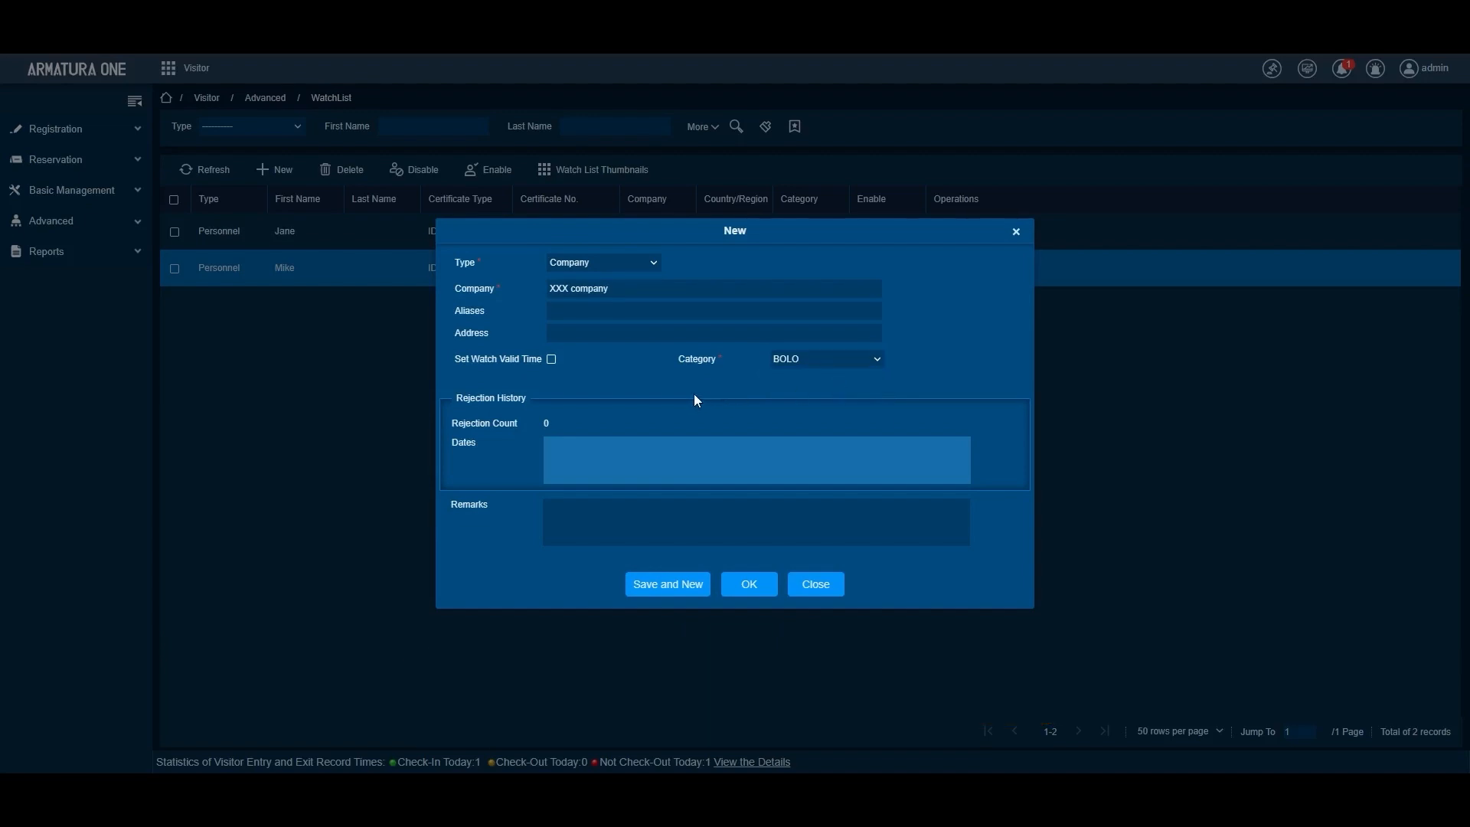
pyautogui.click(748, 585)
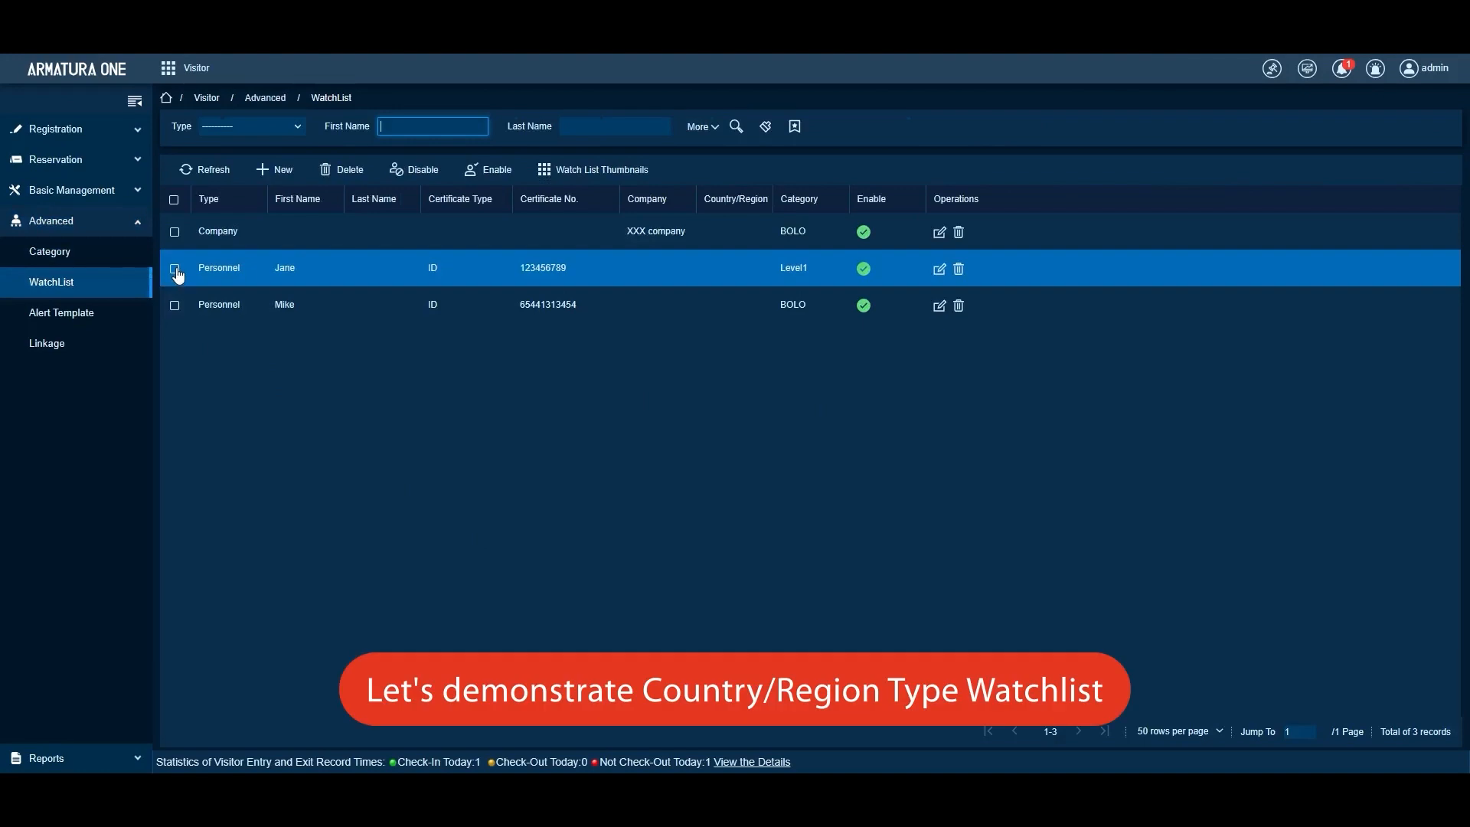
# Add a Country/Region-type watchlist entry for Japan in the Level1 category
pyautogui.click(284, 175)
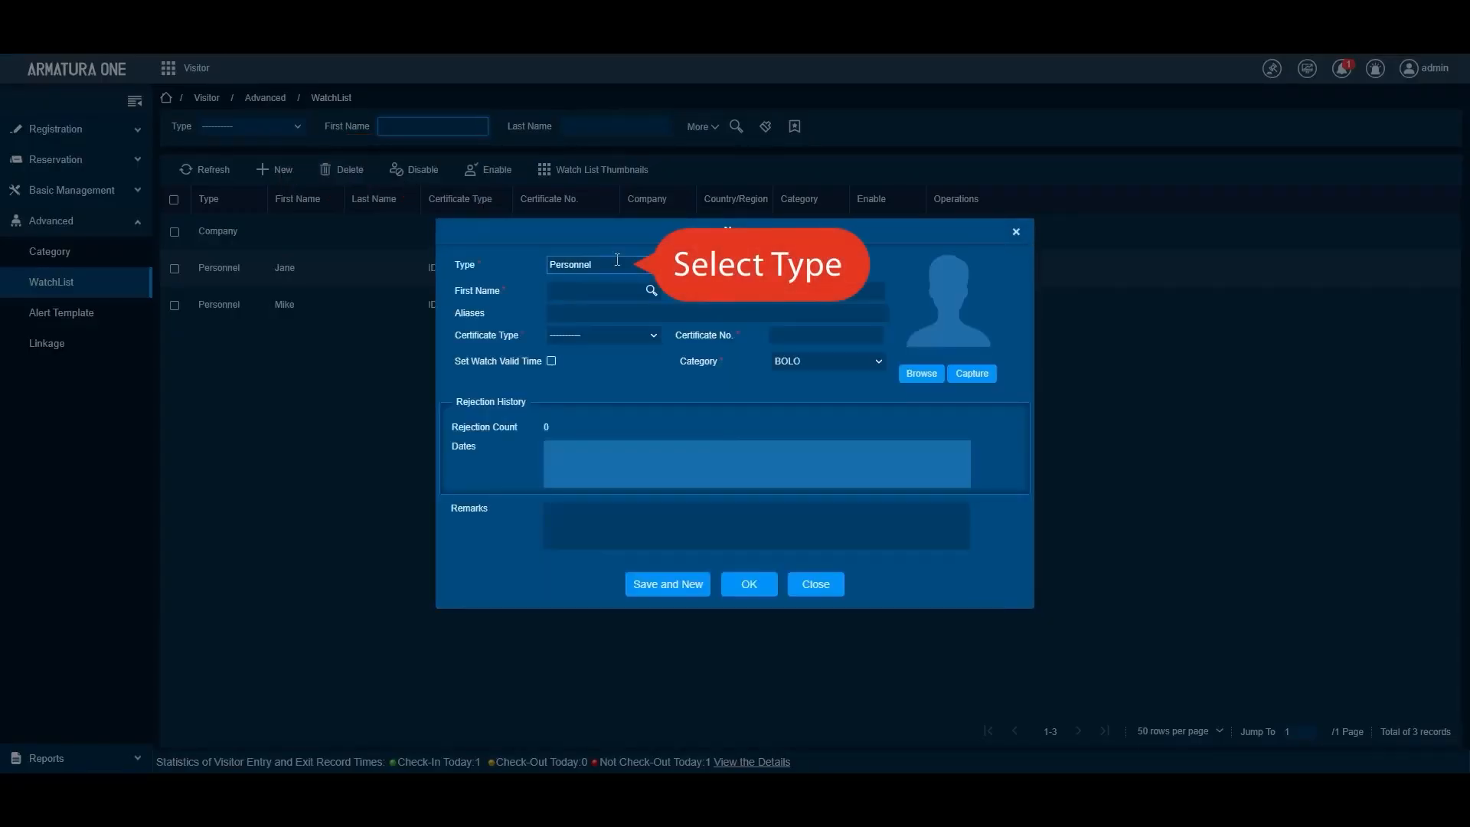
pyautogui.click(648, 268)
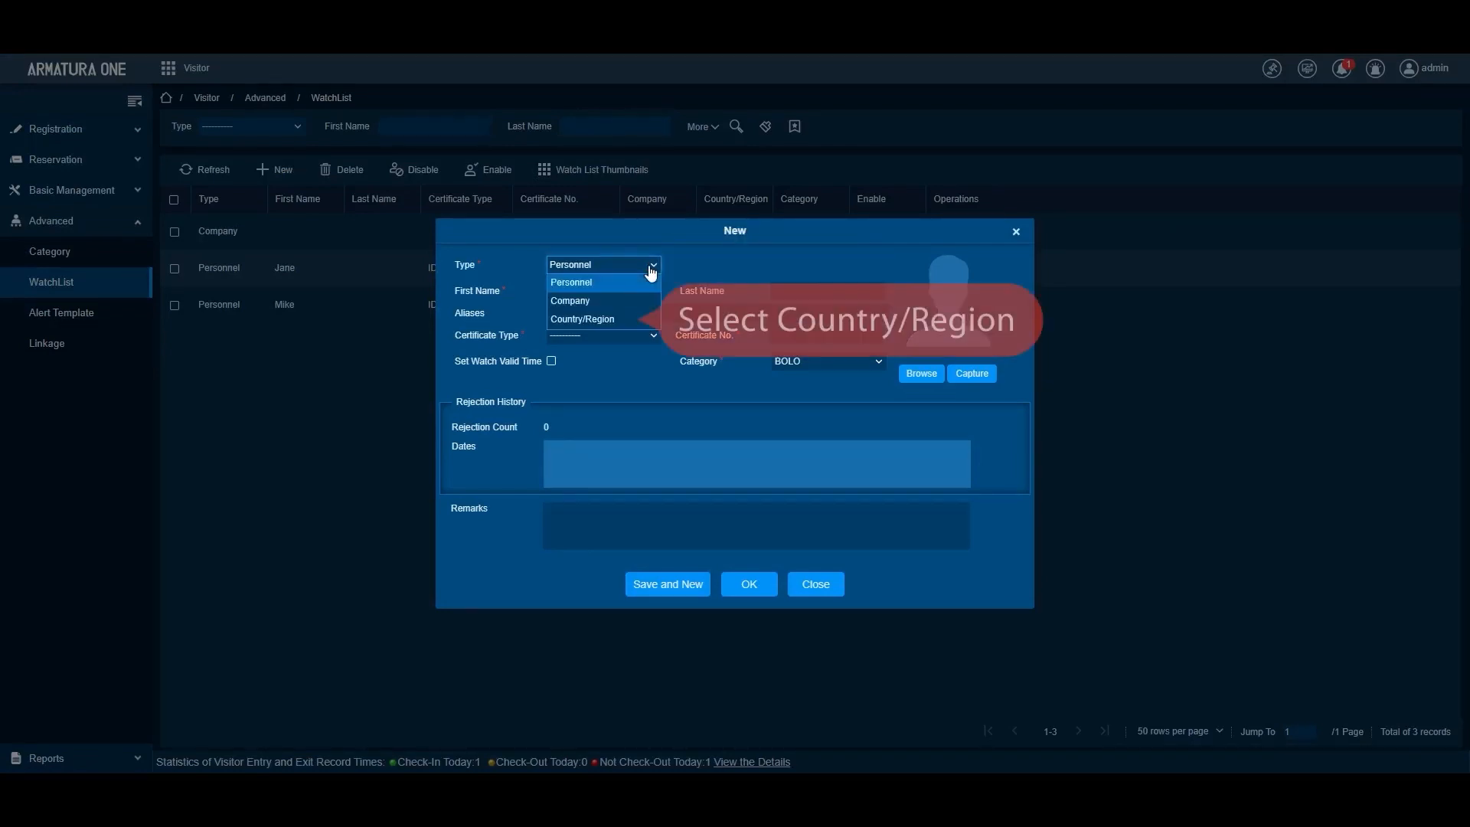
pyautogui.click(610, 322)
pyautogui.click(599, 288)
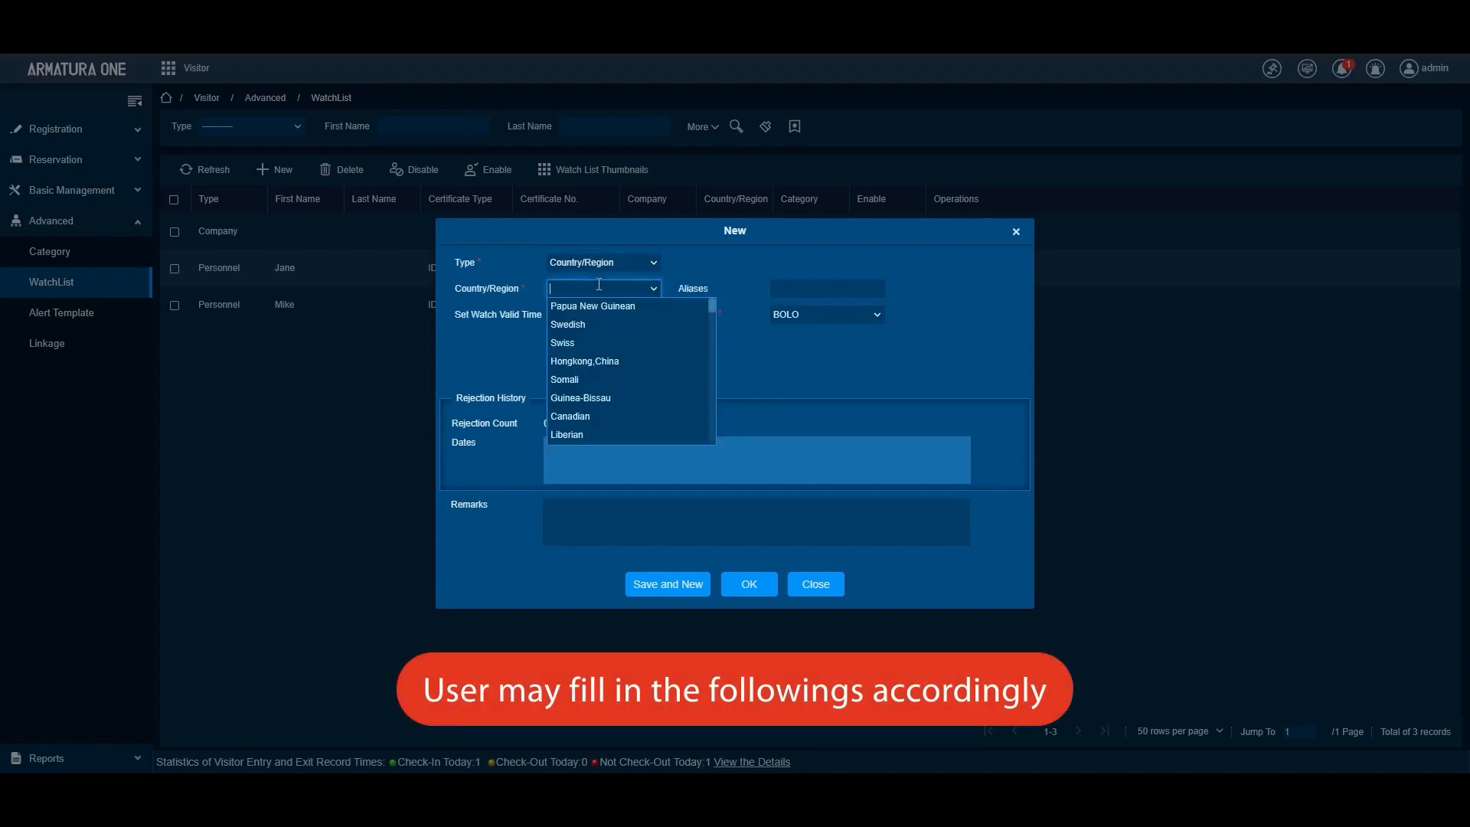
pyautogui.write('J')
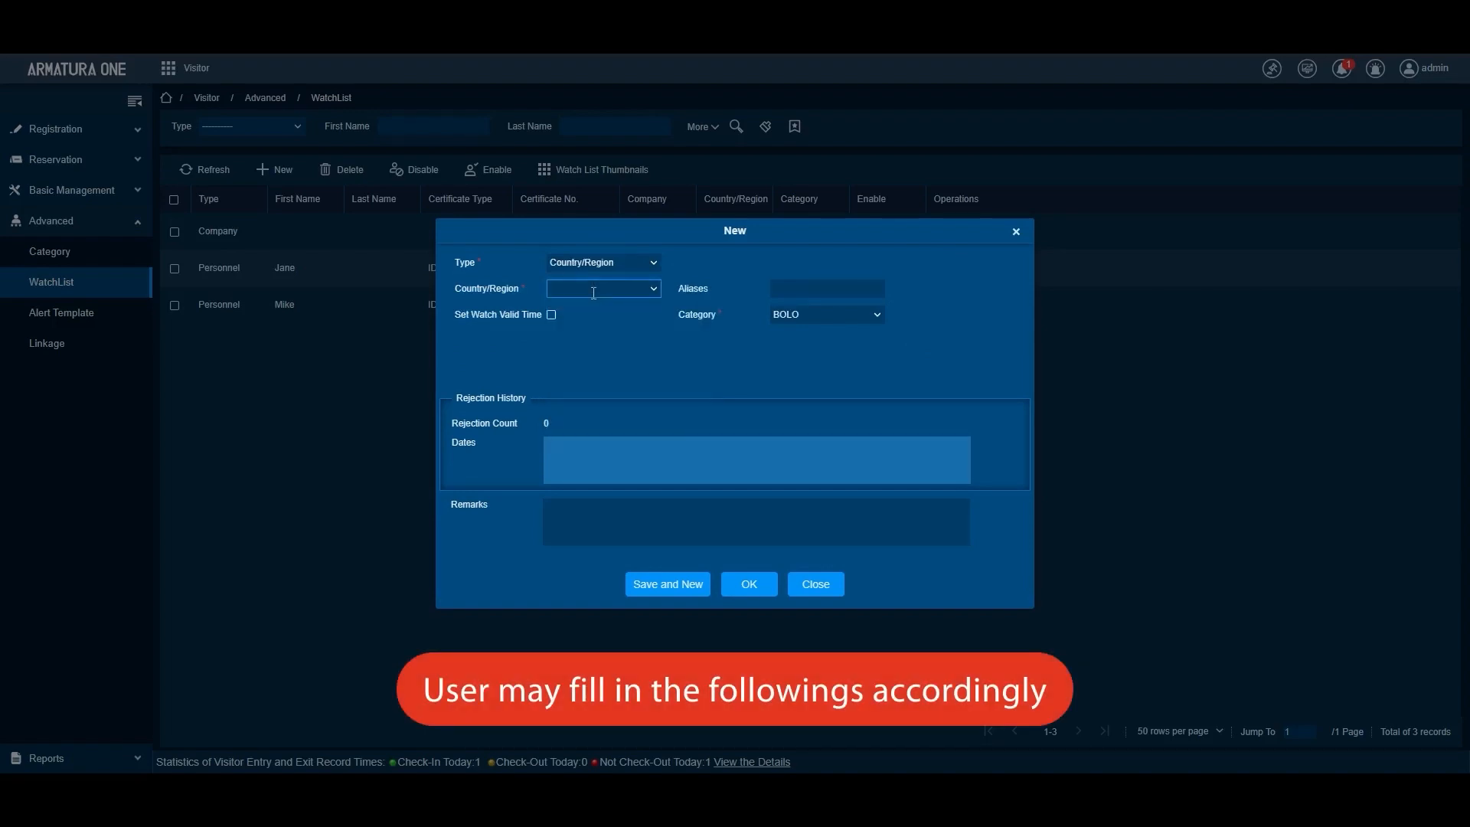
pyautogui.write('apan')
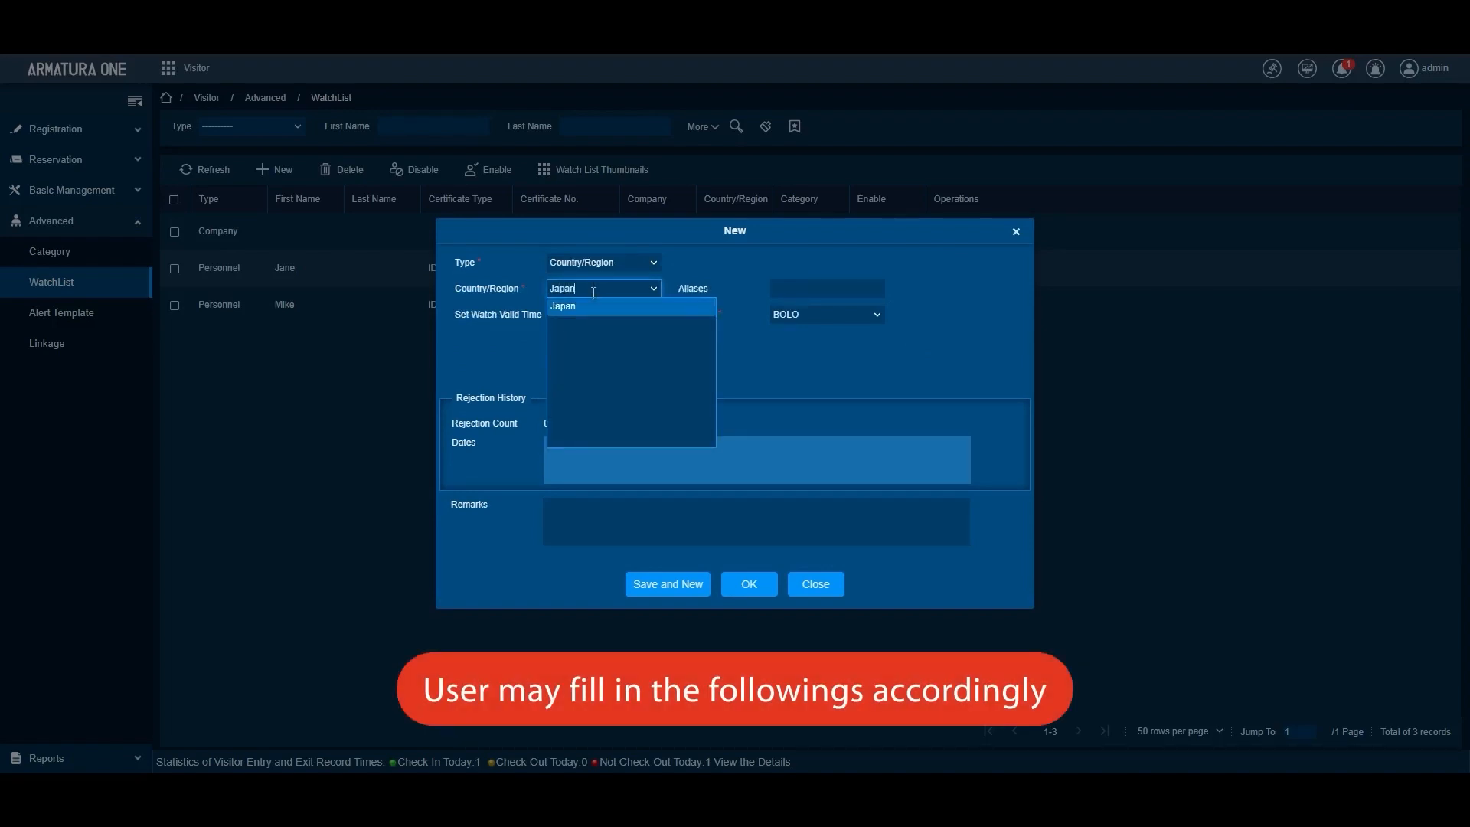
pyautogui.click(580, 307)
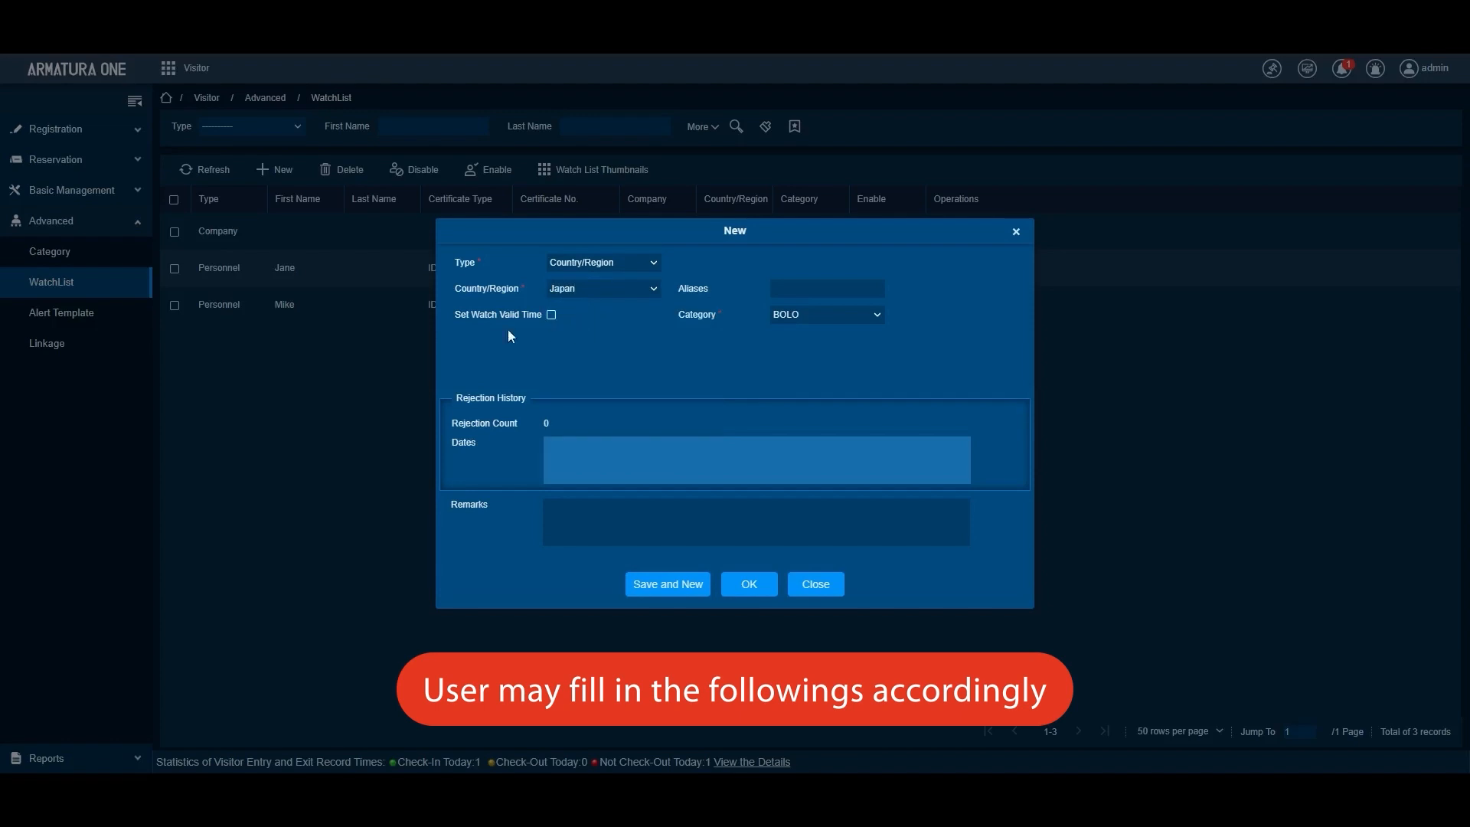
pyautogui.click(830, 314)
pyautogui.click(819, 348)
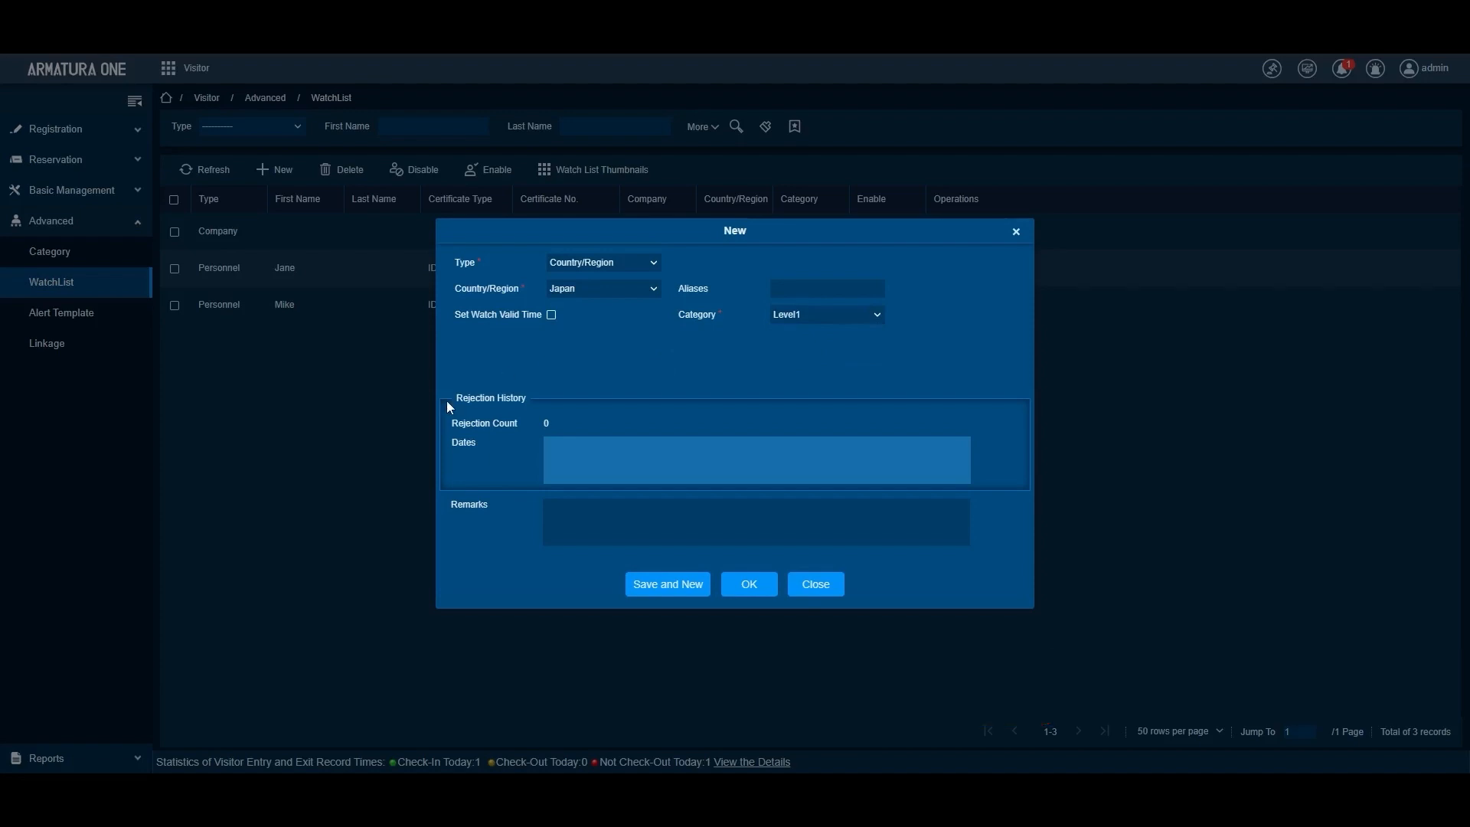
pyautogui.click(749, 585)
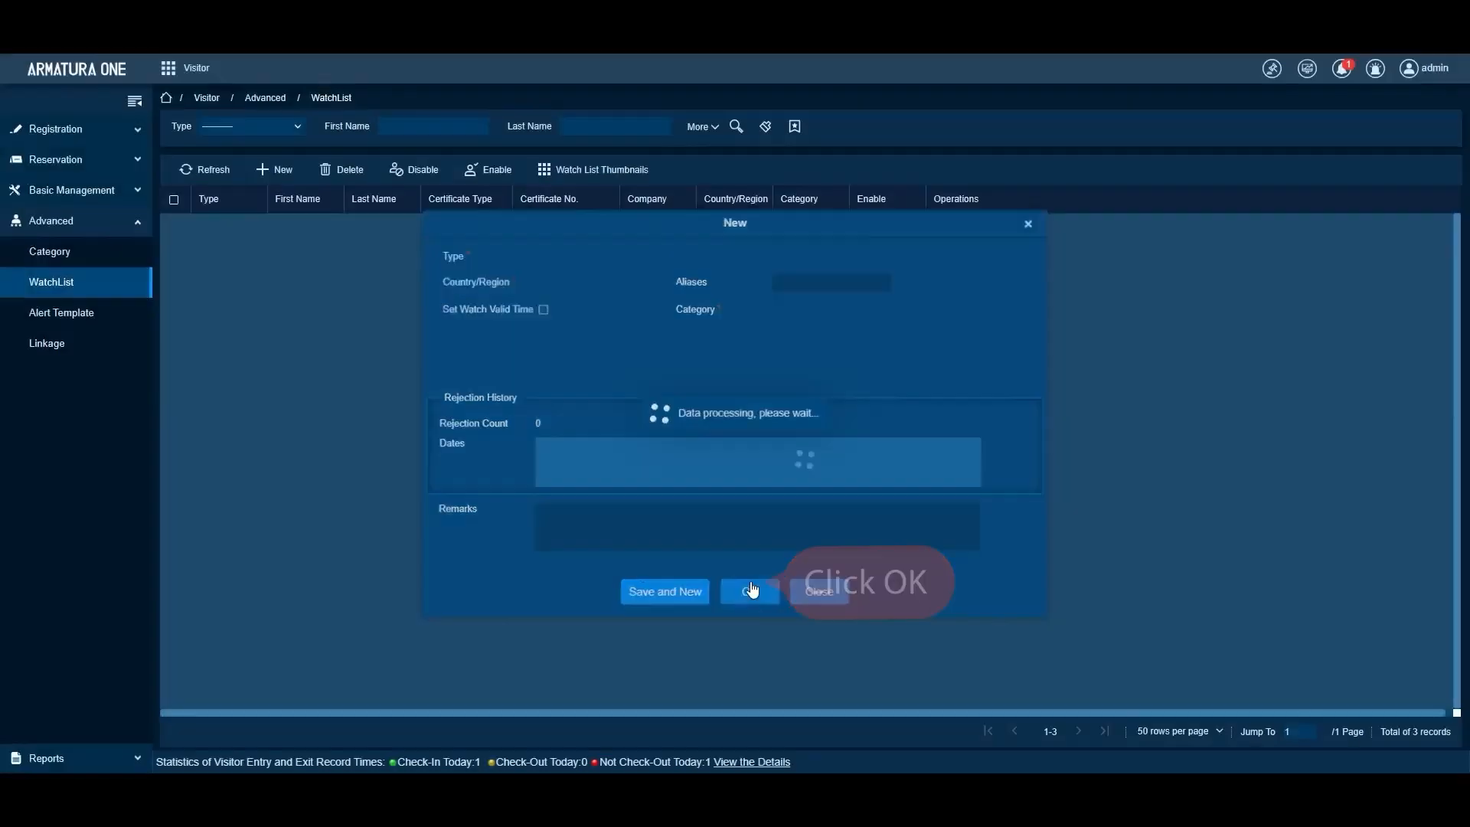